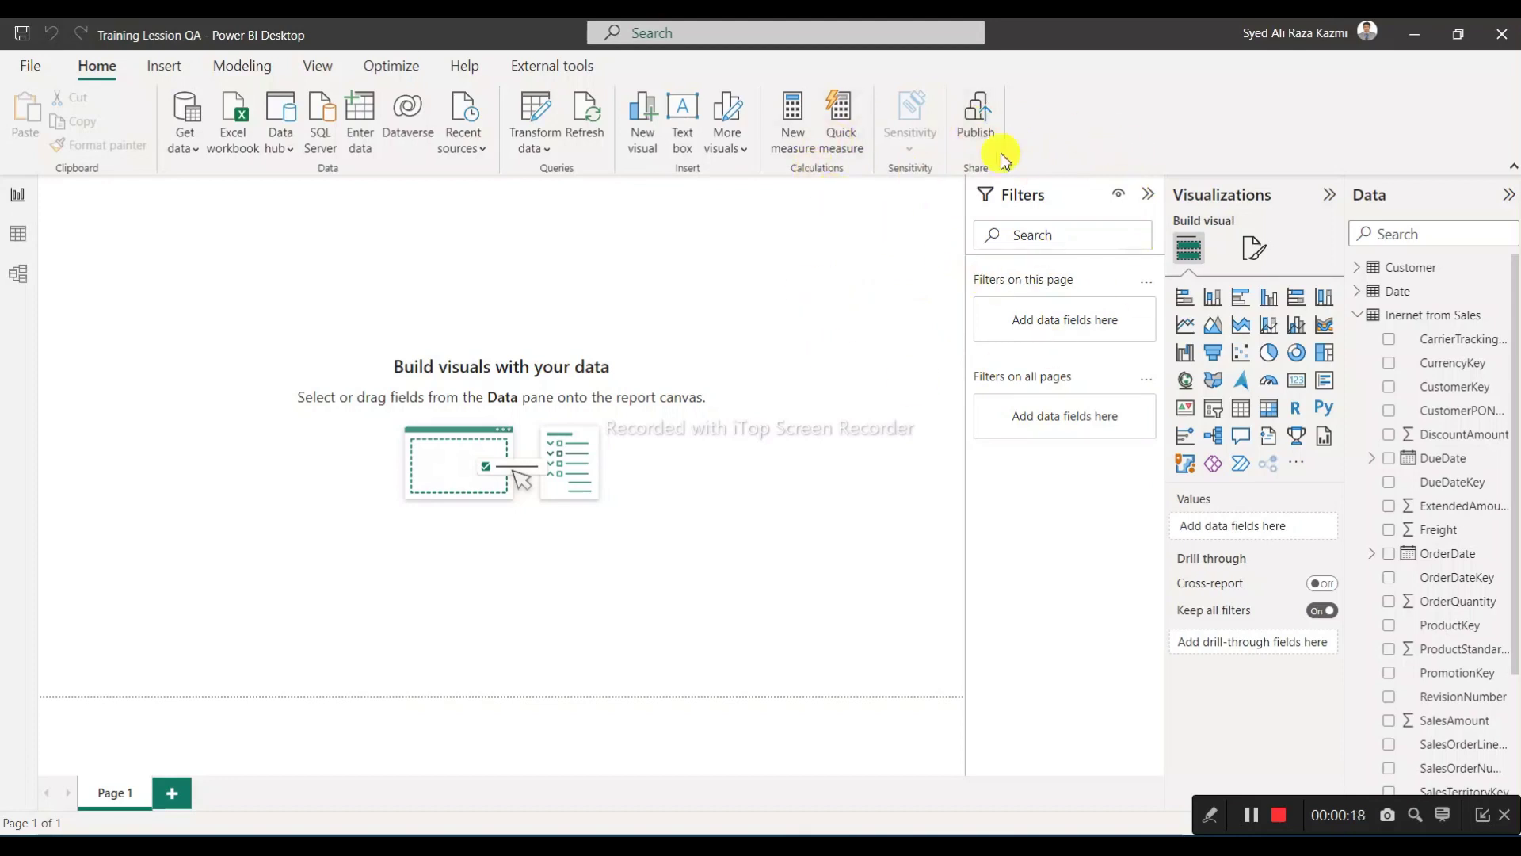
Browse the quick measure calculation list and dismiss the builder without adding anything
click(841, 133)
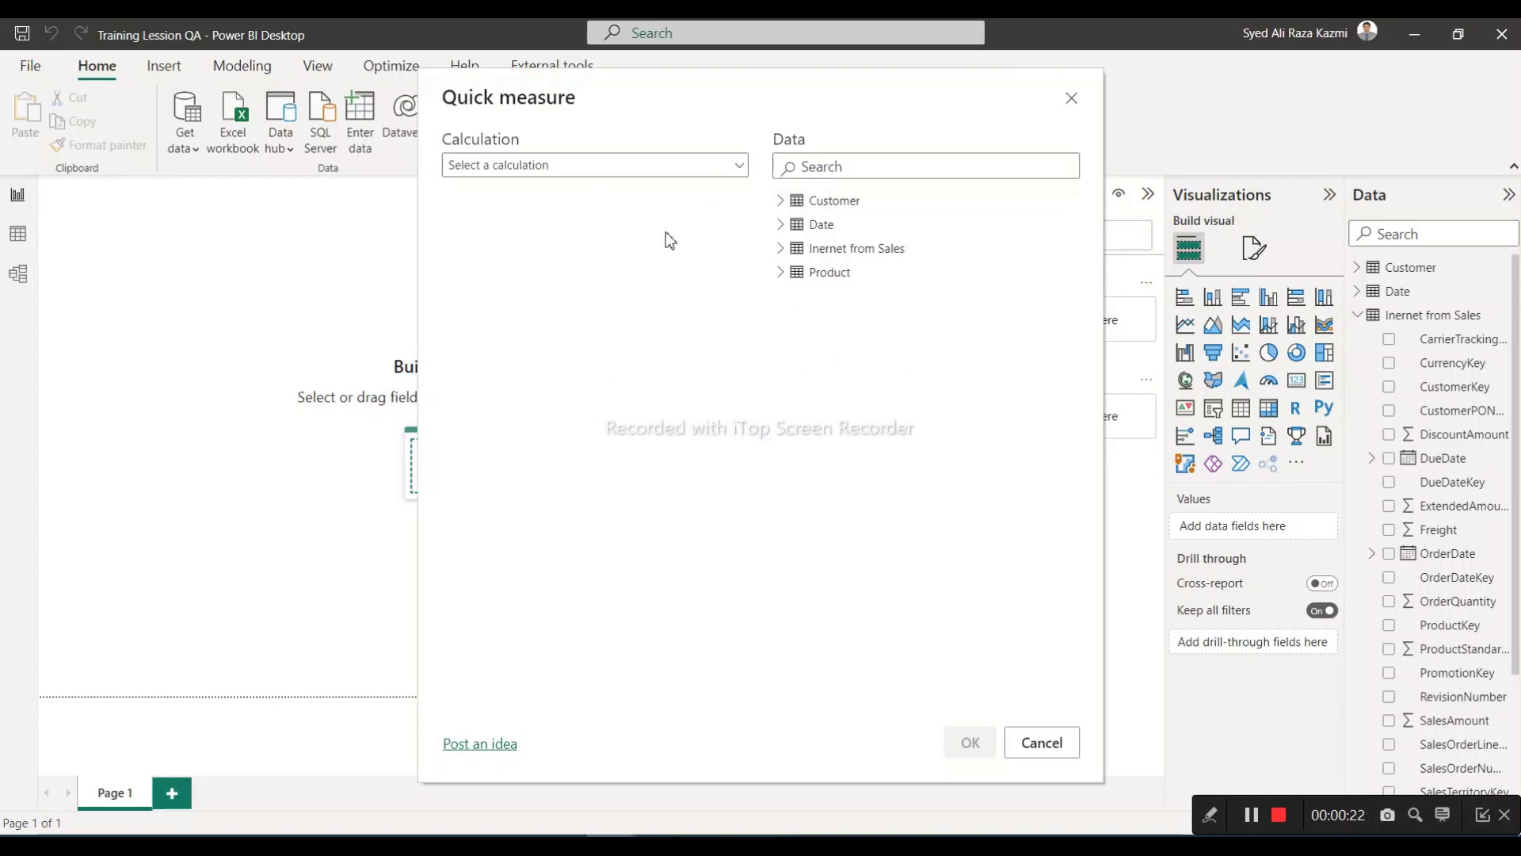
click(735, 167)
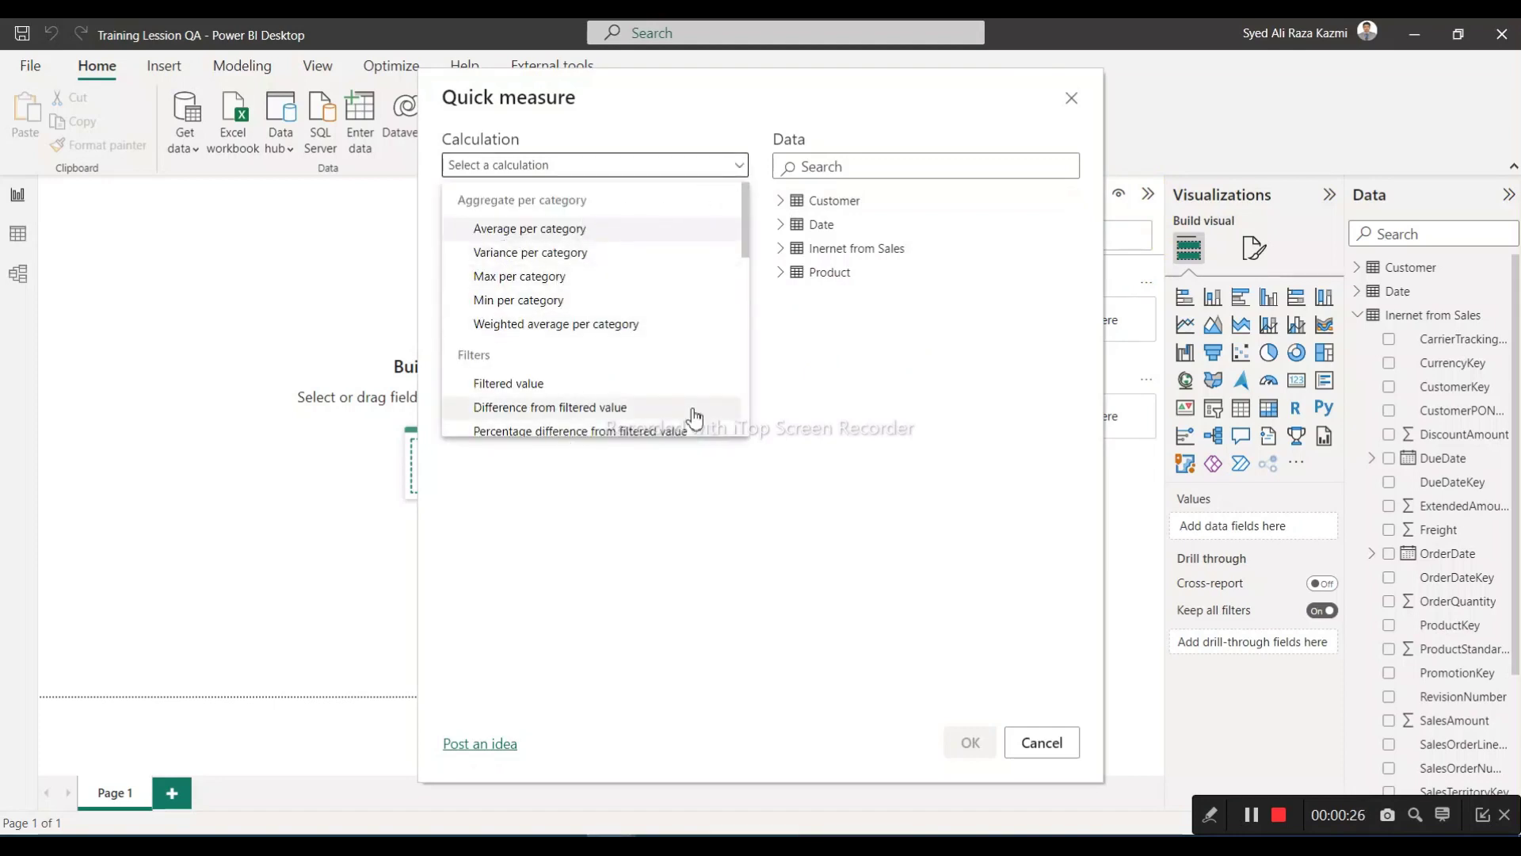
click(865, 459)
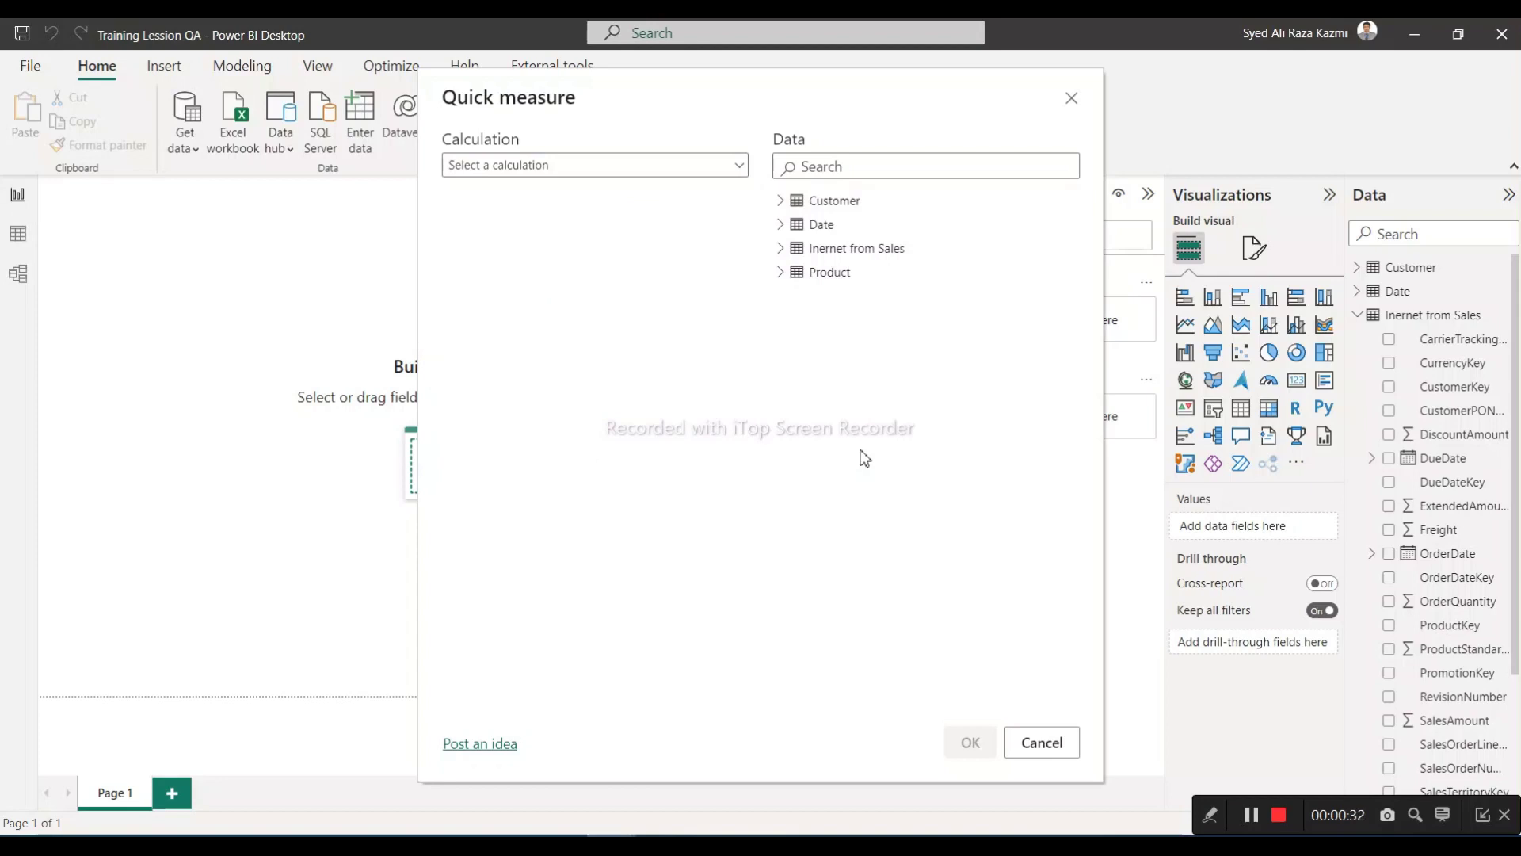
click(1046, 755)
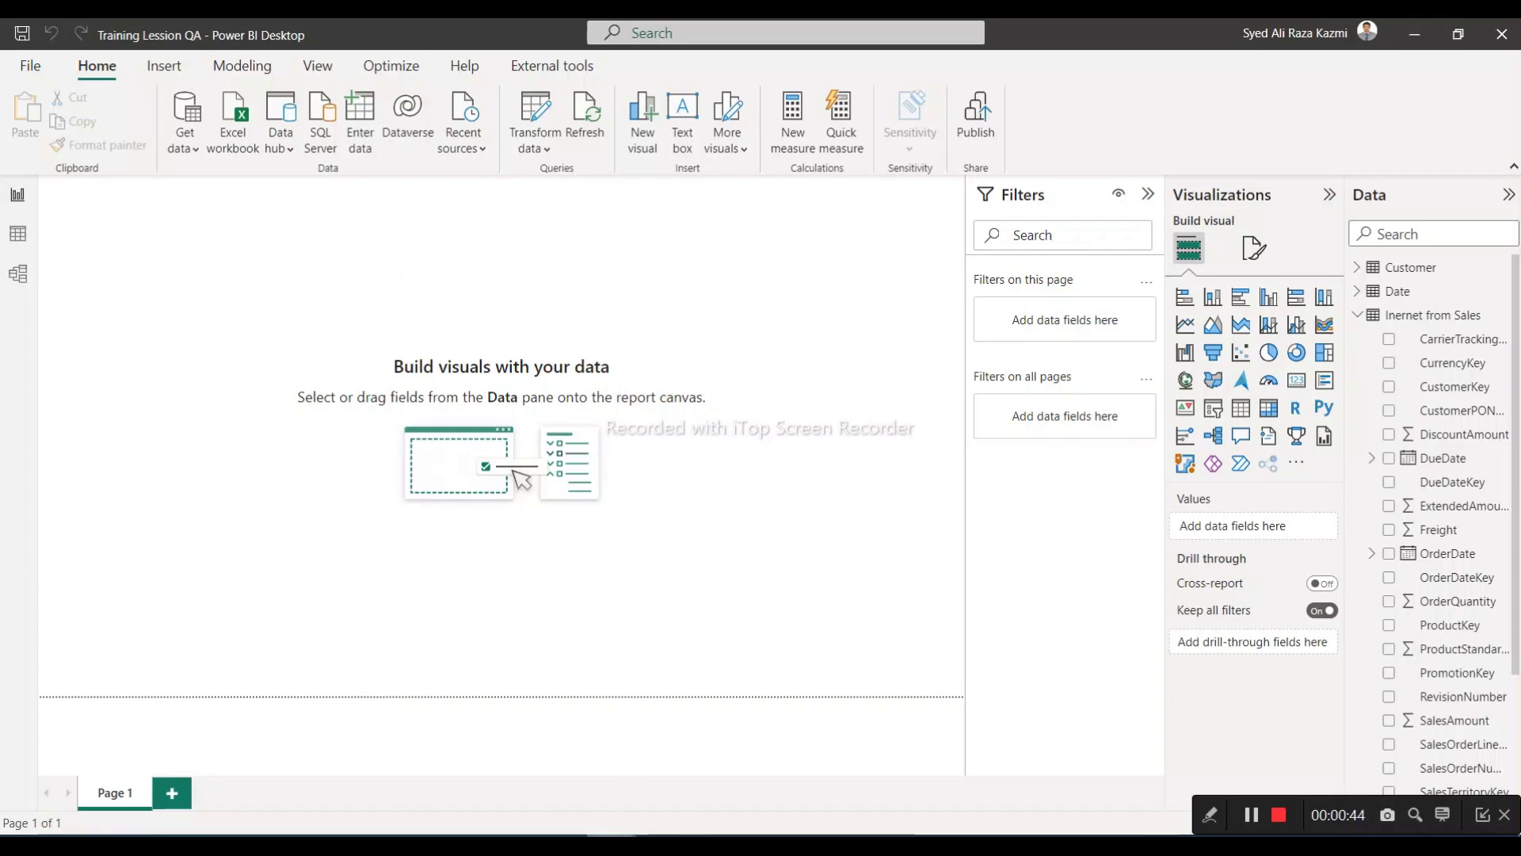
In the other report window, view the Preview features page of Options
click(727, 793)
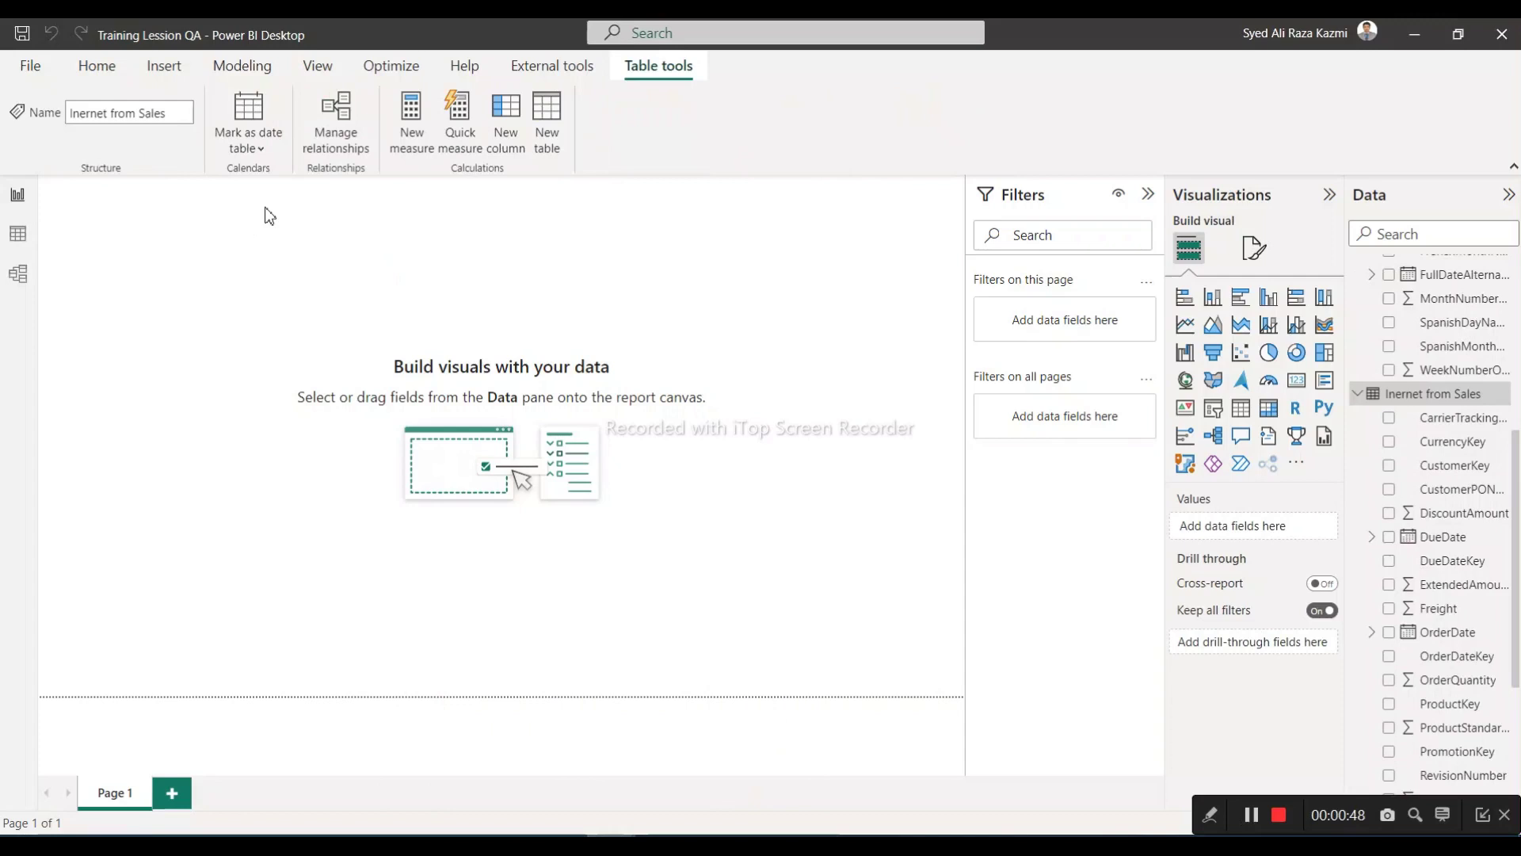
click(43, 69)
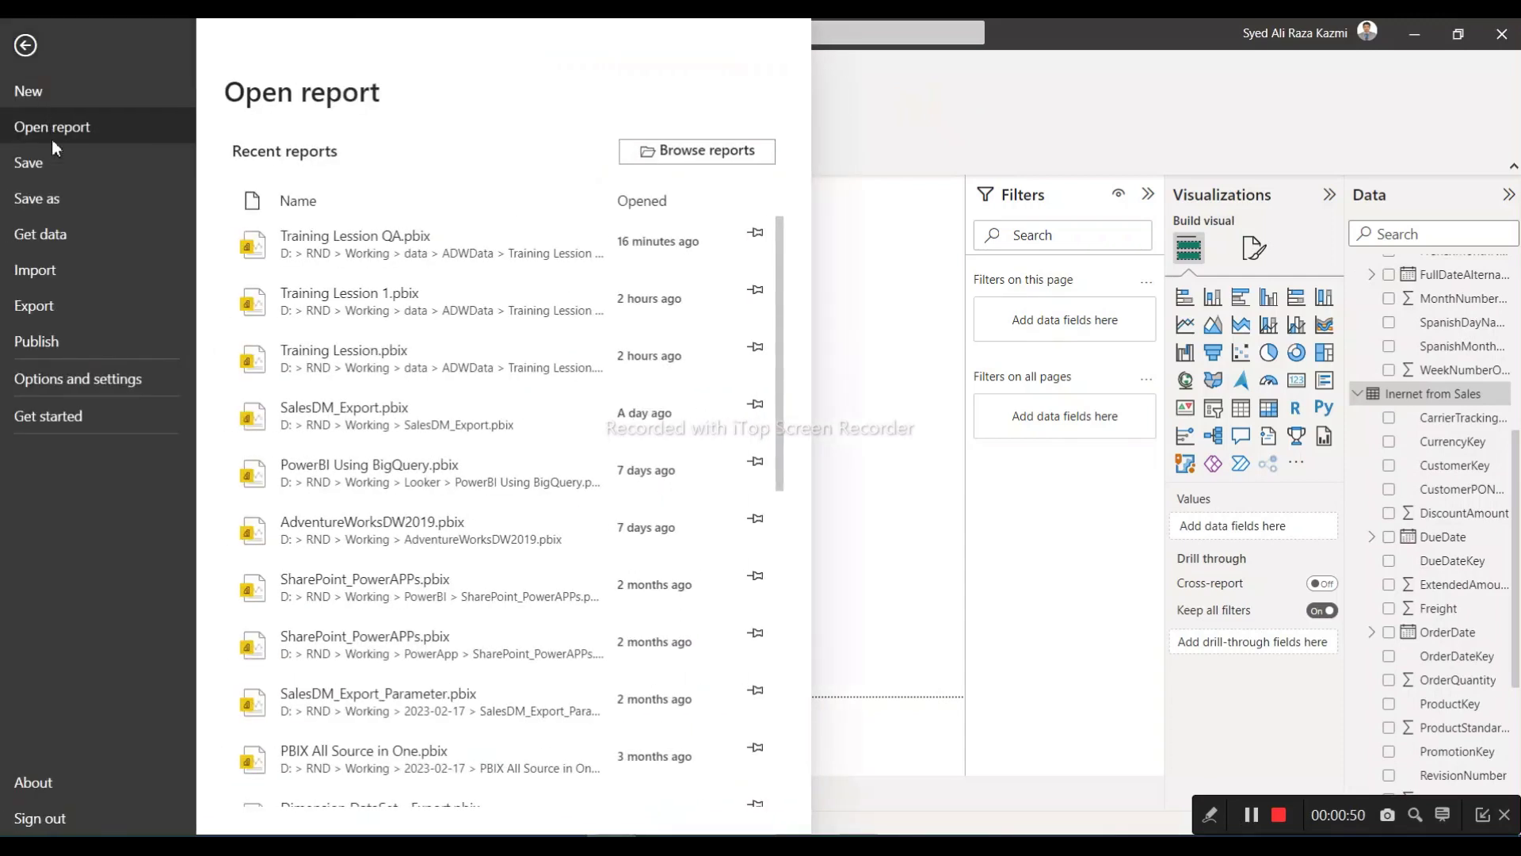
click(79, 381)
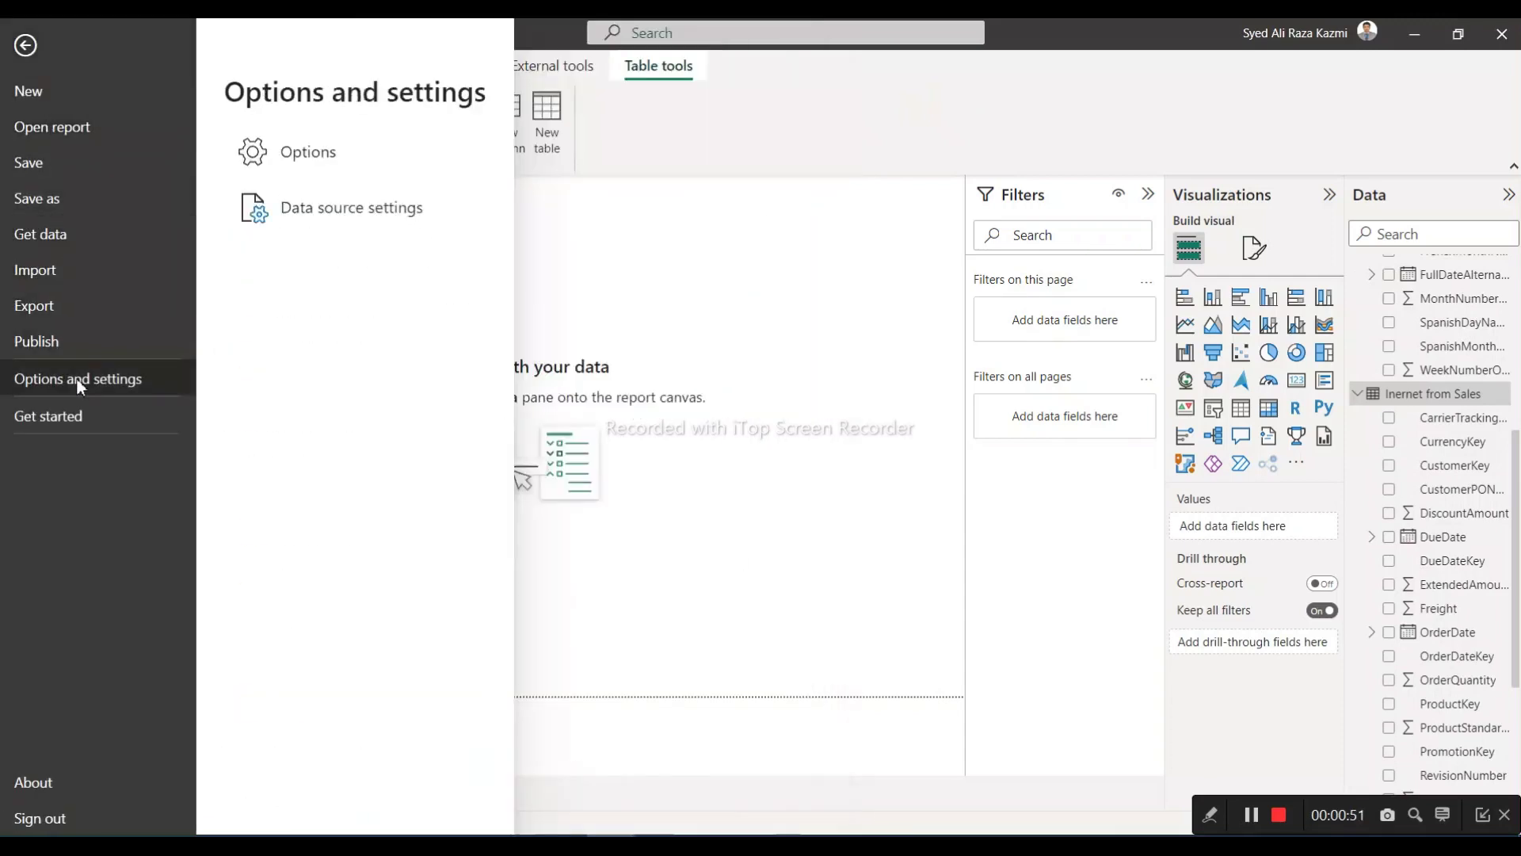
click(283, 153)
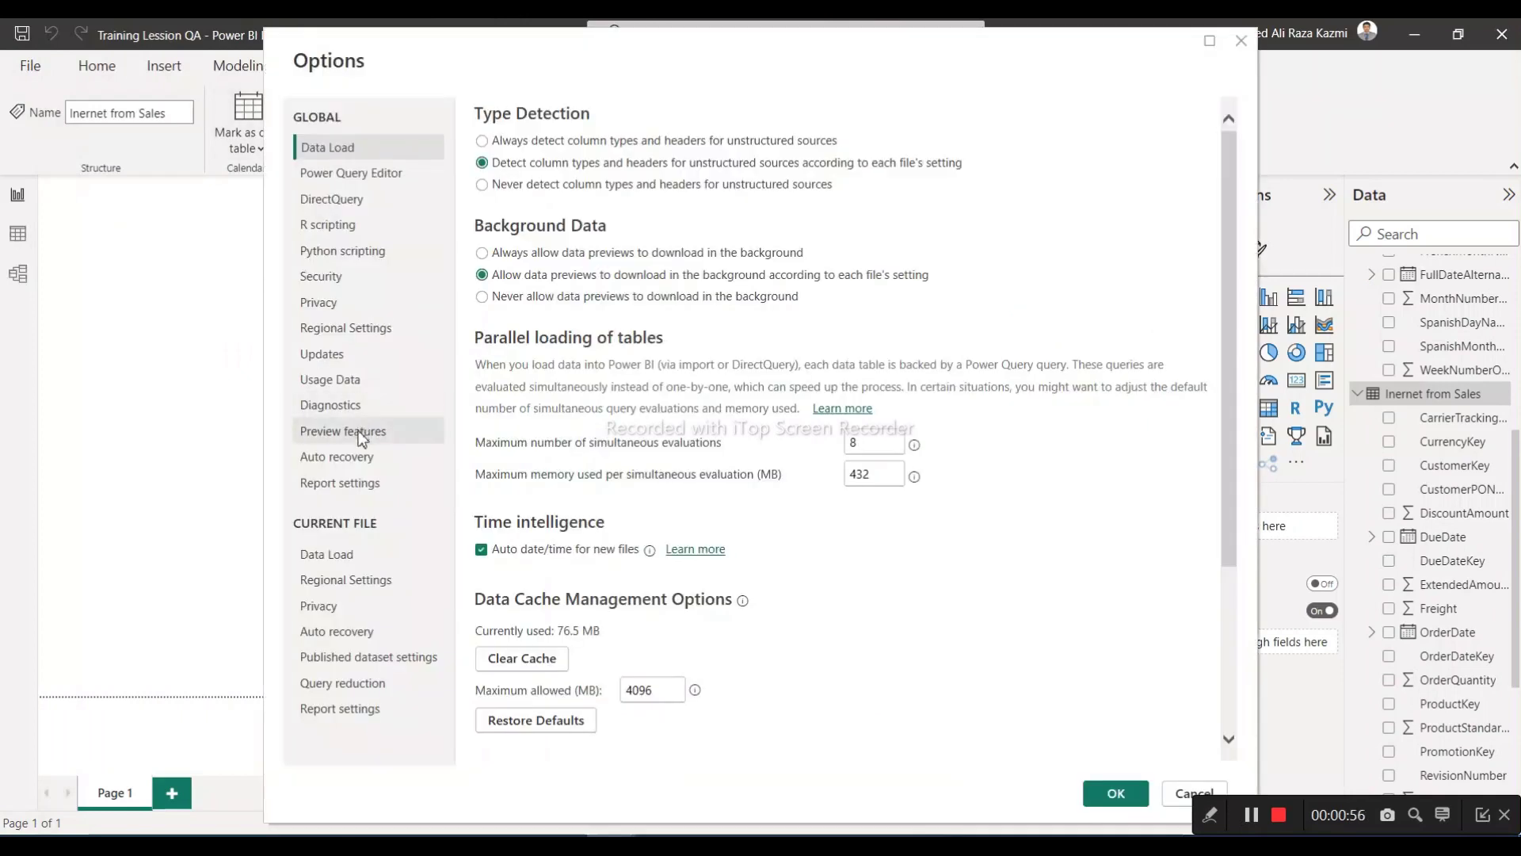
click(358, 433)
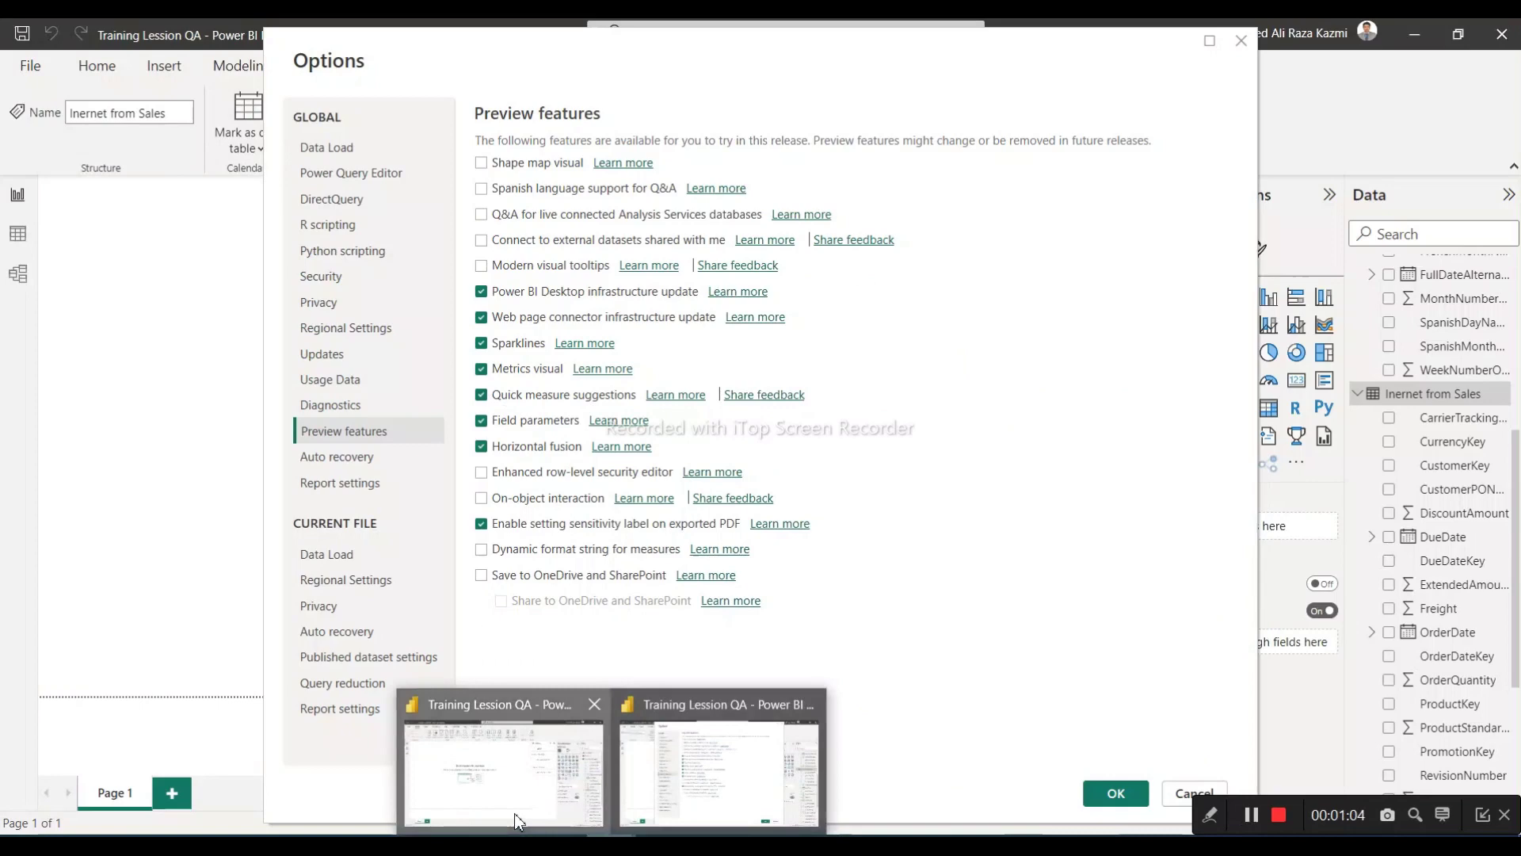
Reopen and close the first window's quick measure builder, then cancel Options unchanged
click(523, 790)
click(841, 120)
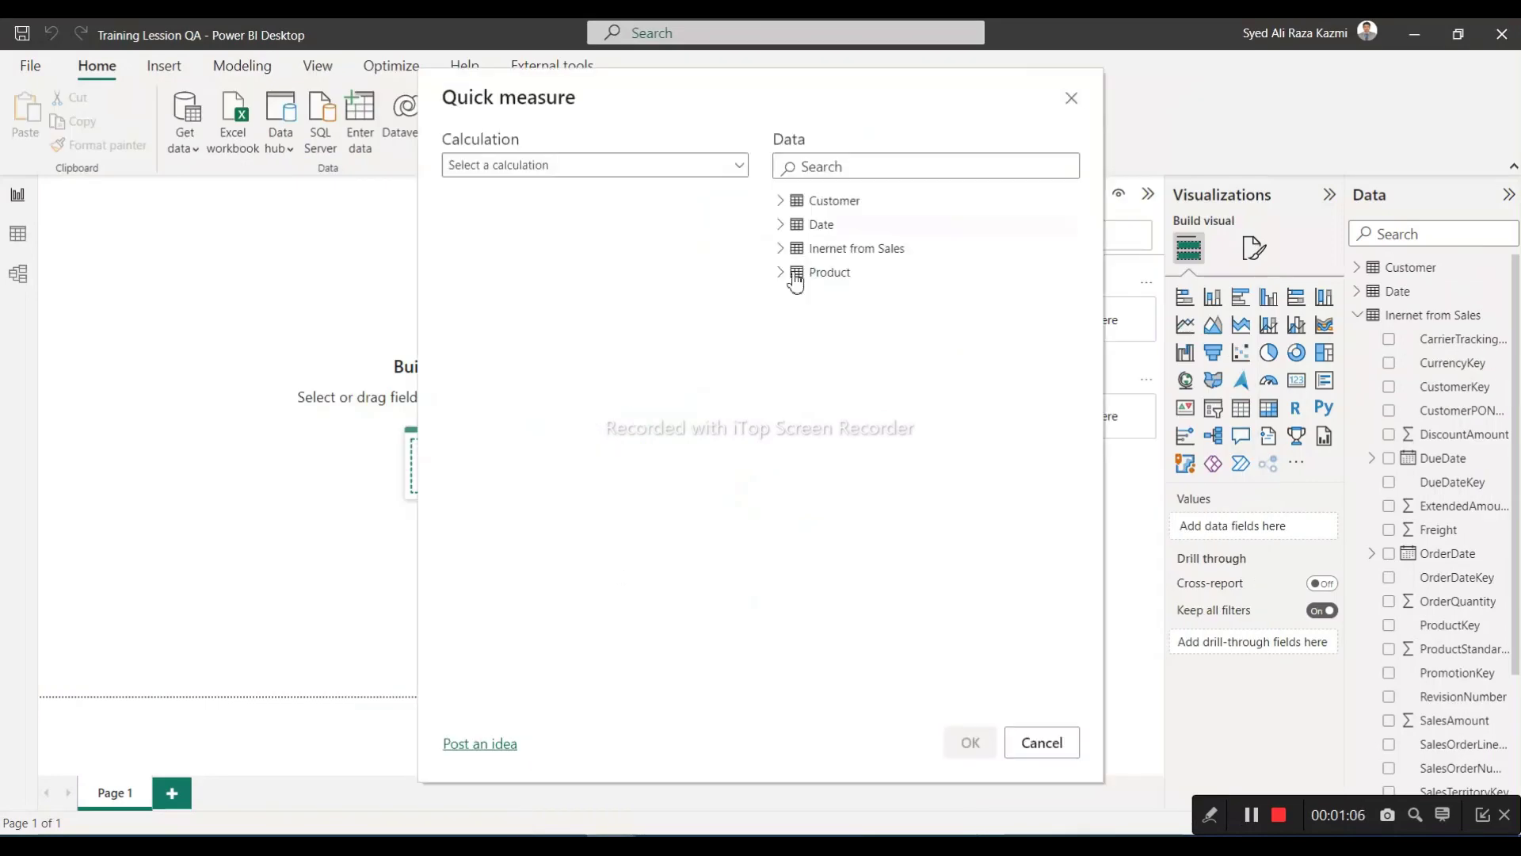
click(1022, 742)
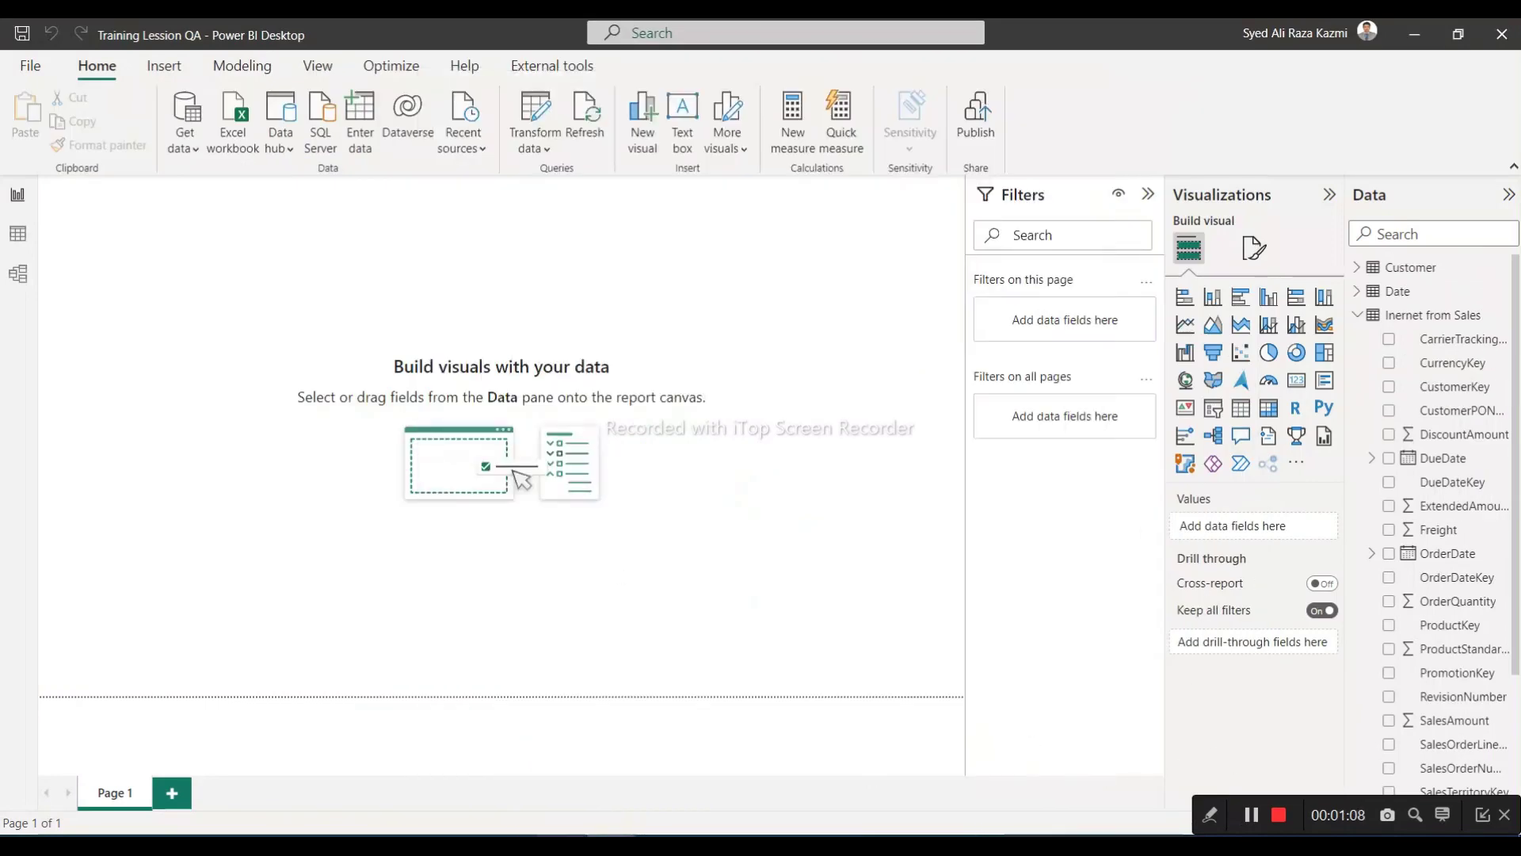
click(643, 749)
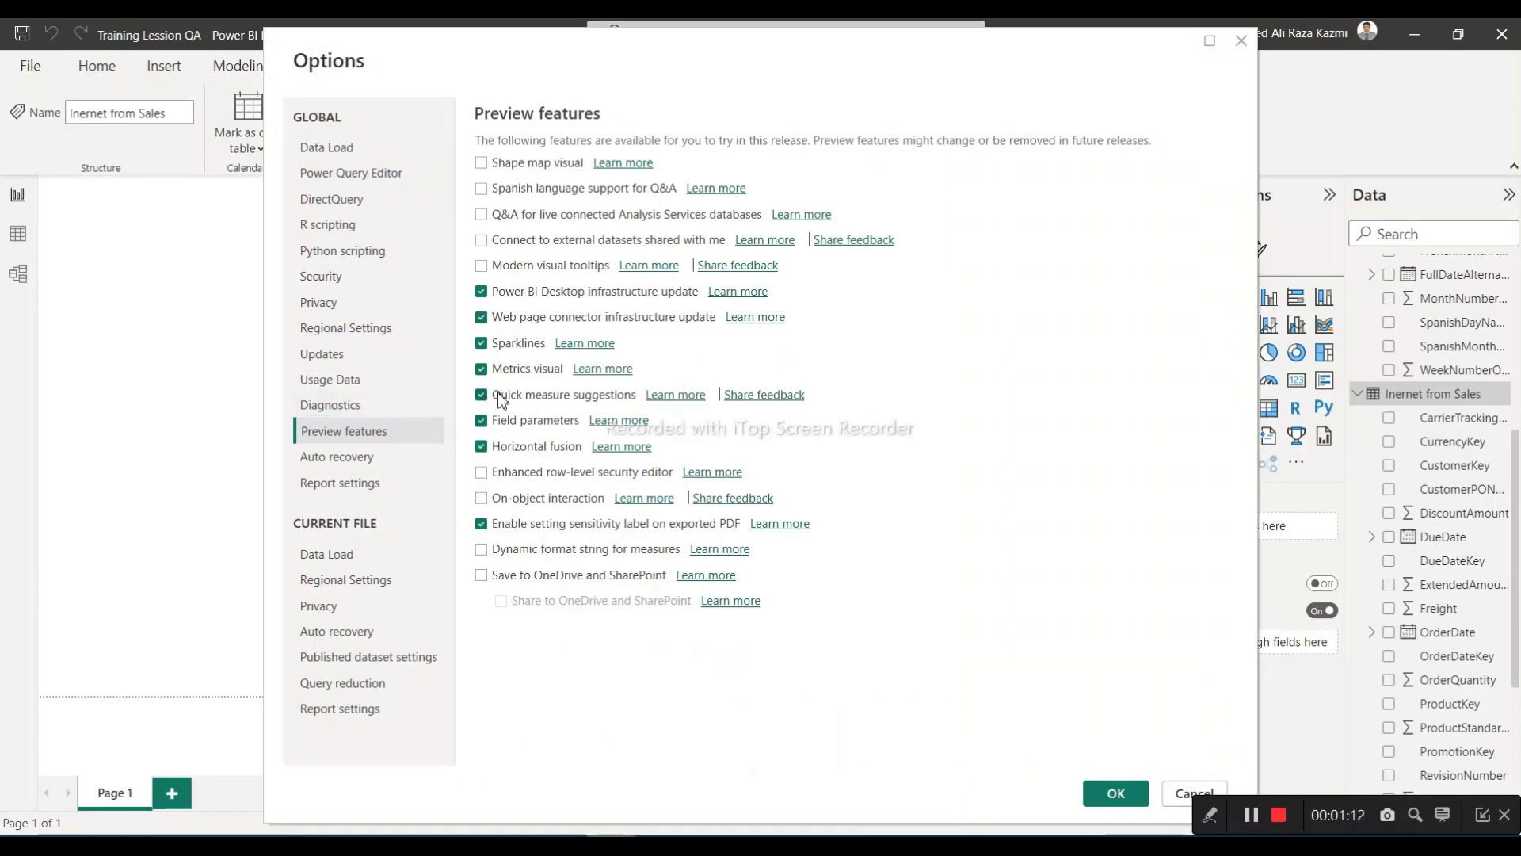
click(1174, 795)
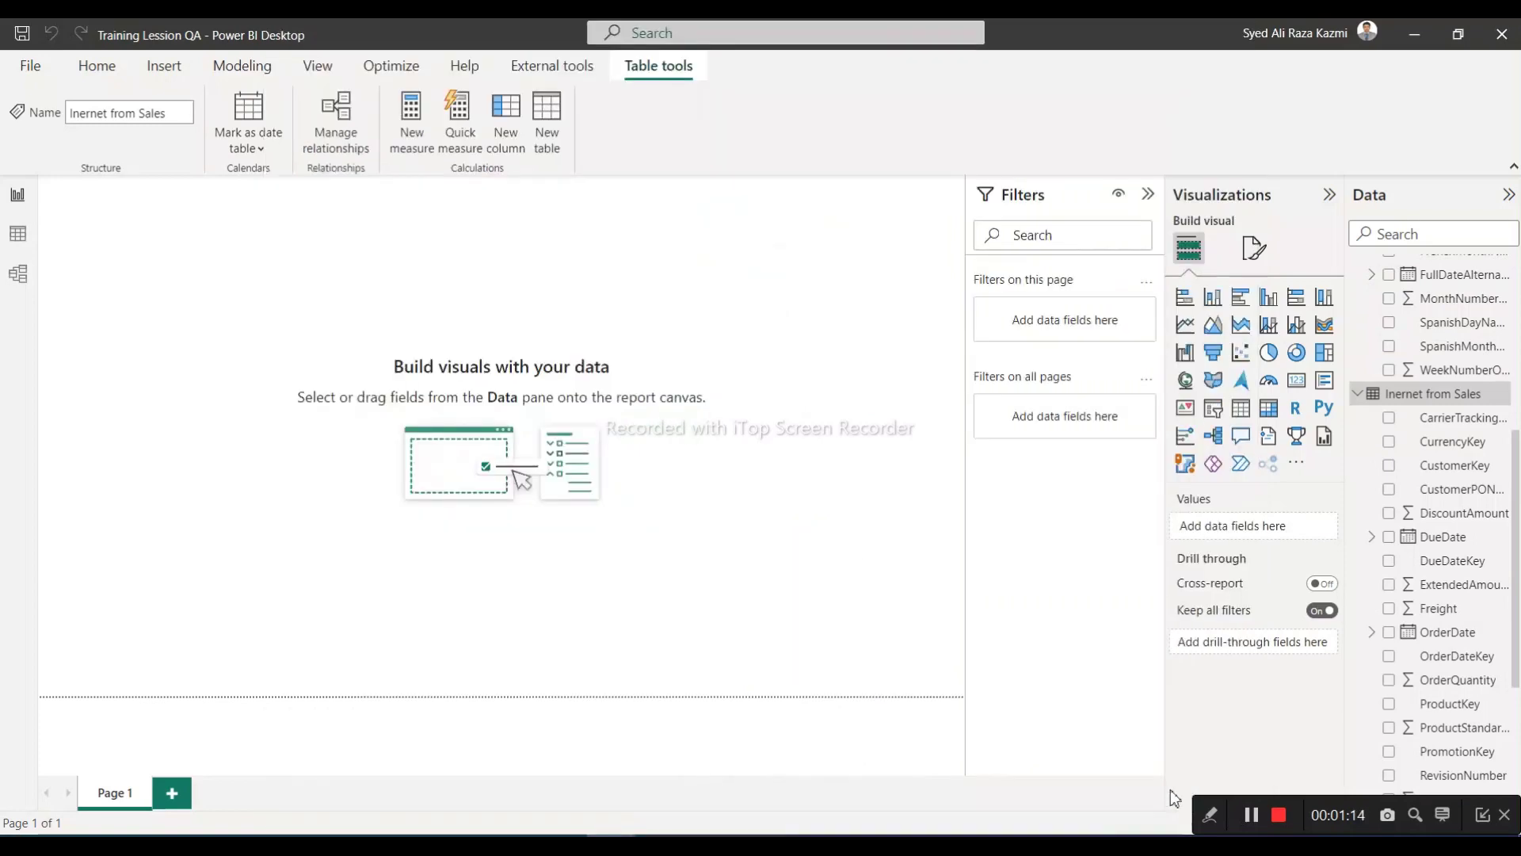
Open the Quick measure pane and its Select a calculation list in both report windows
click(115, 66)
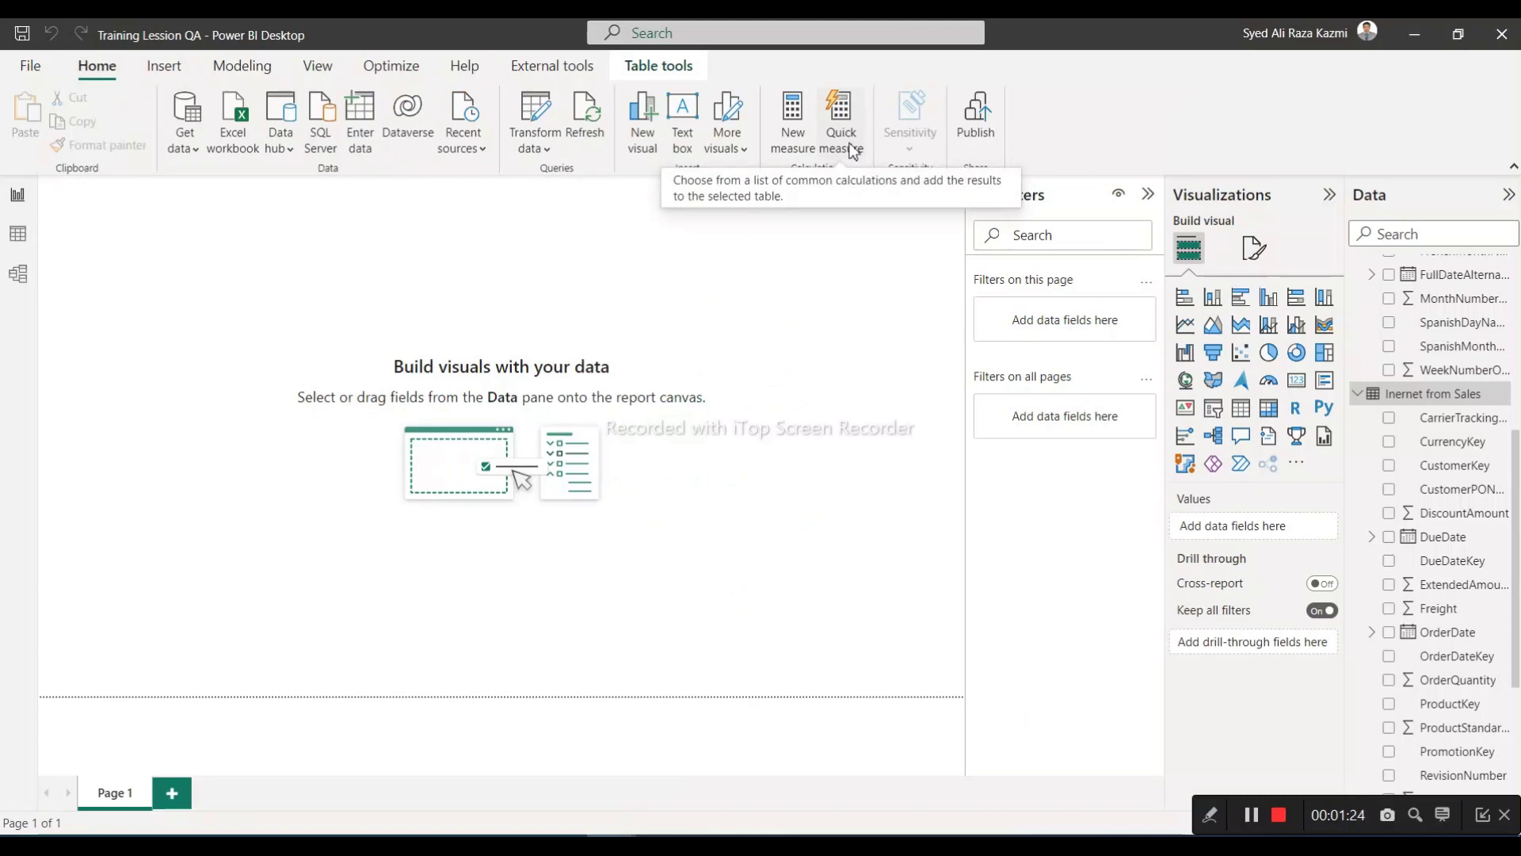
click(852, 149)
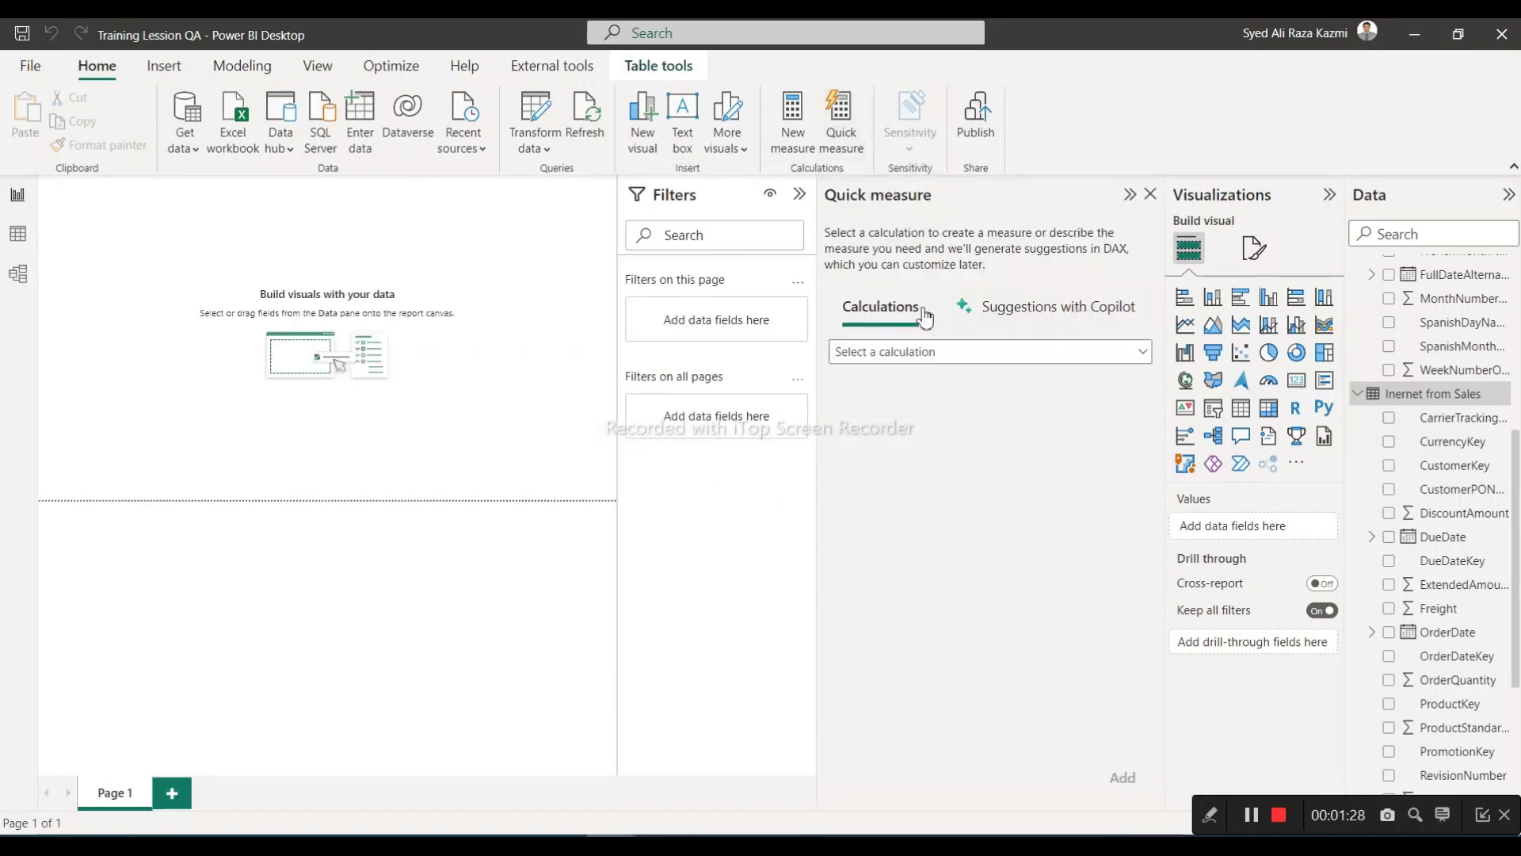
click(994, 357)
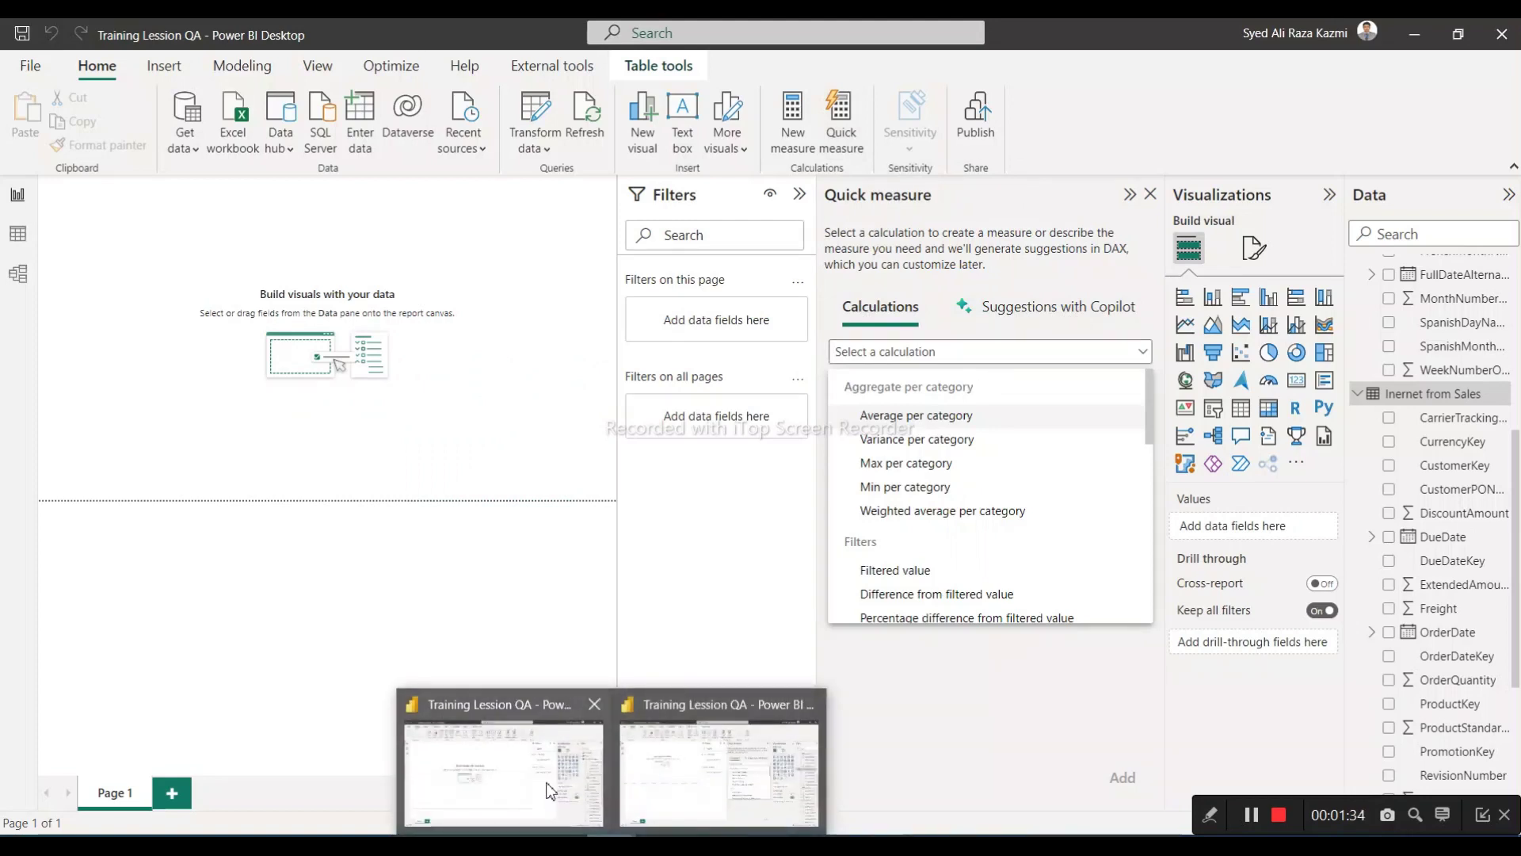
click(551, 790)
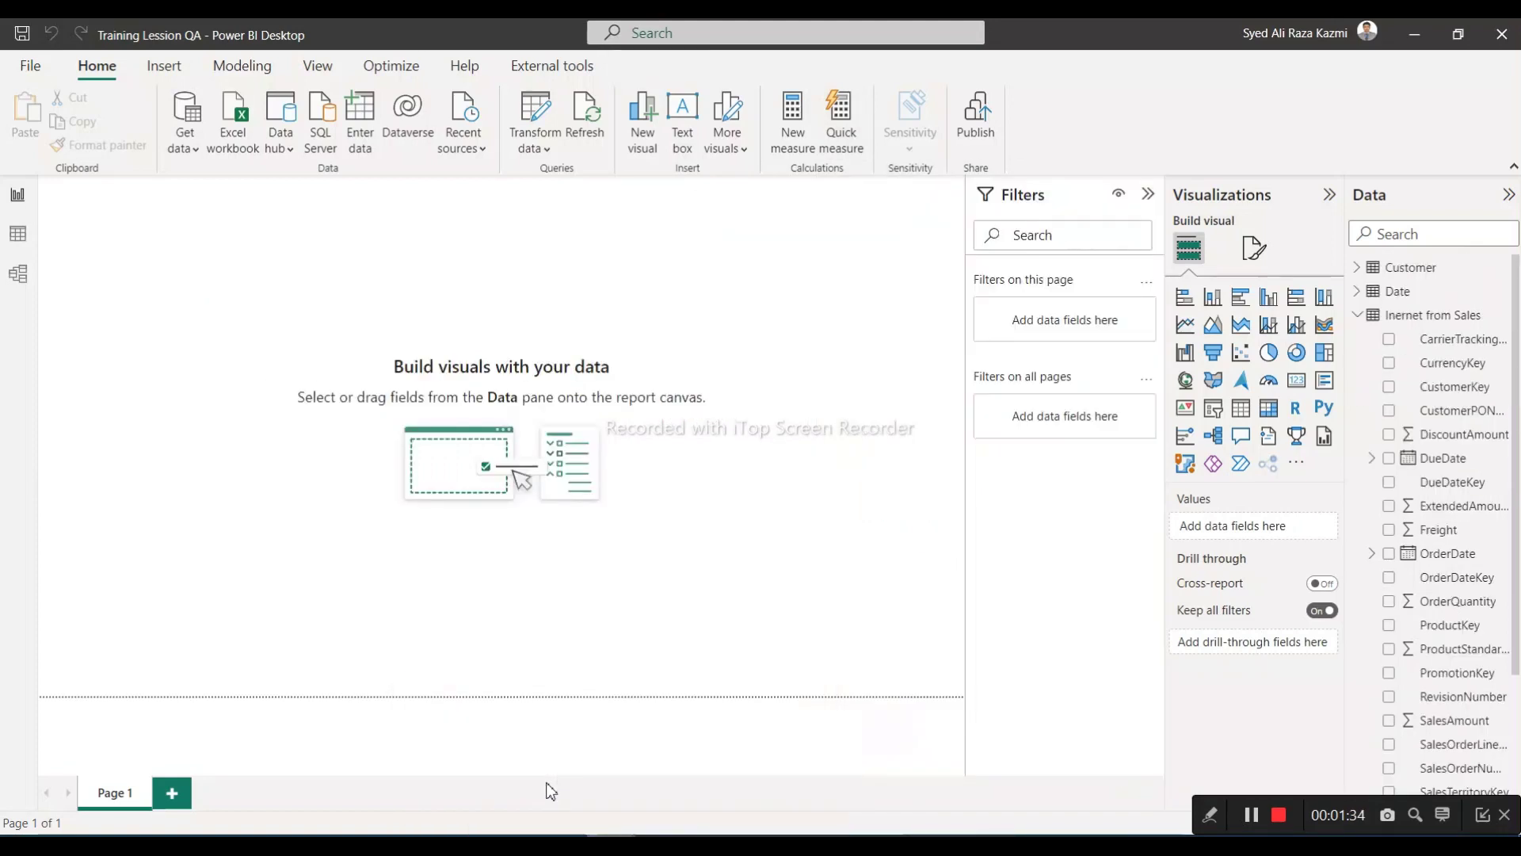
click(839, 140)
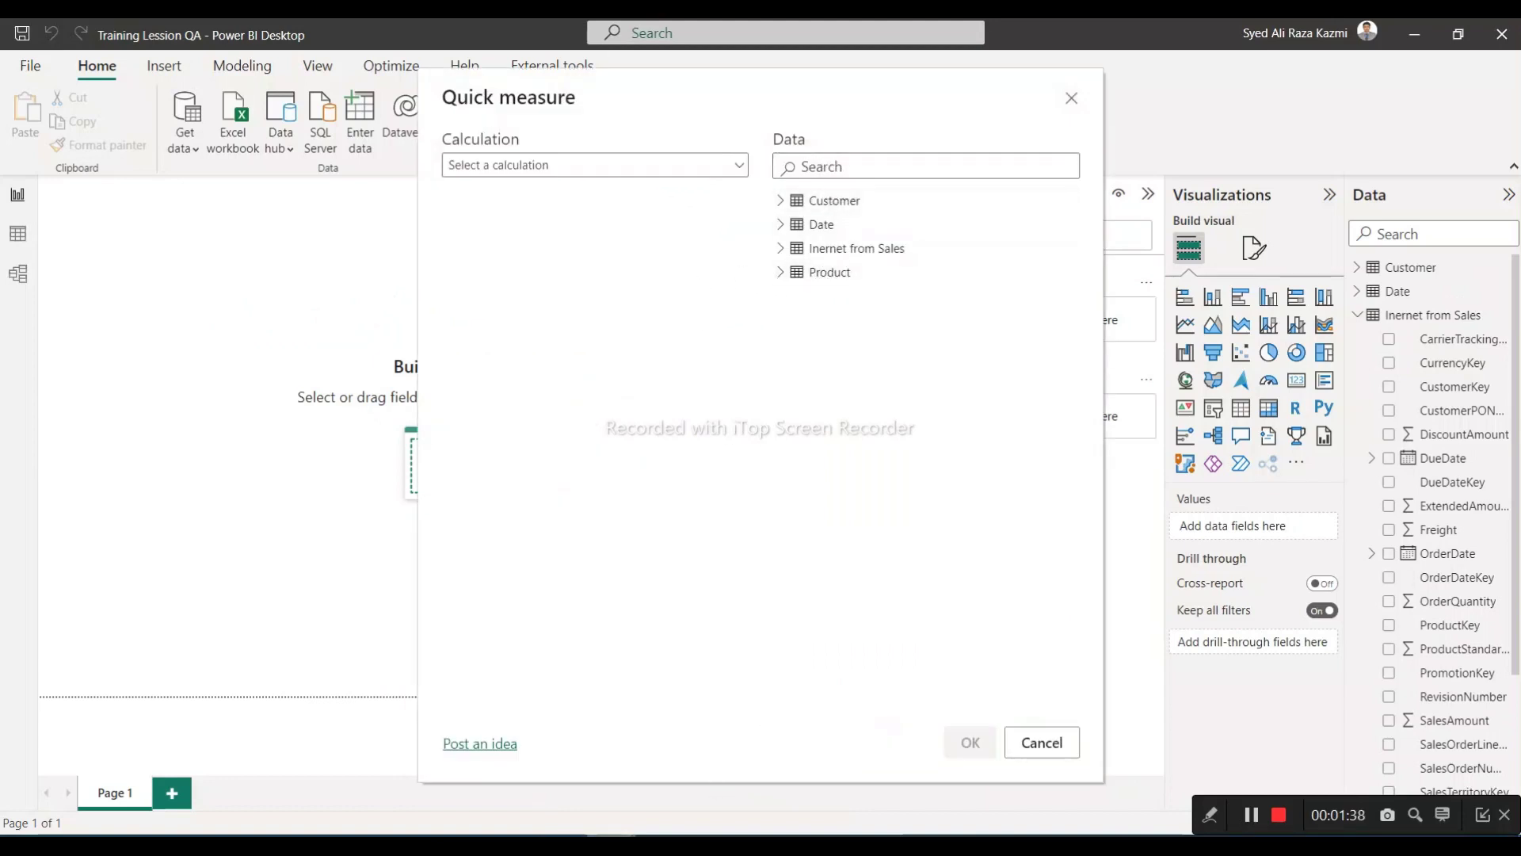
click(668, 784)
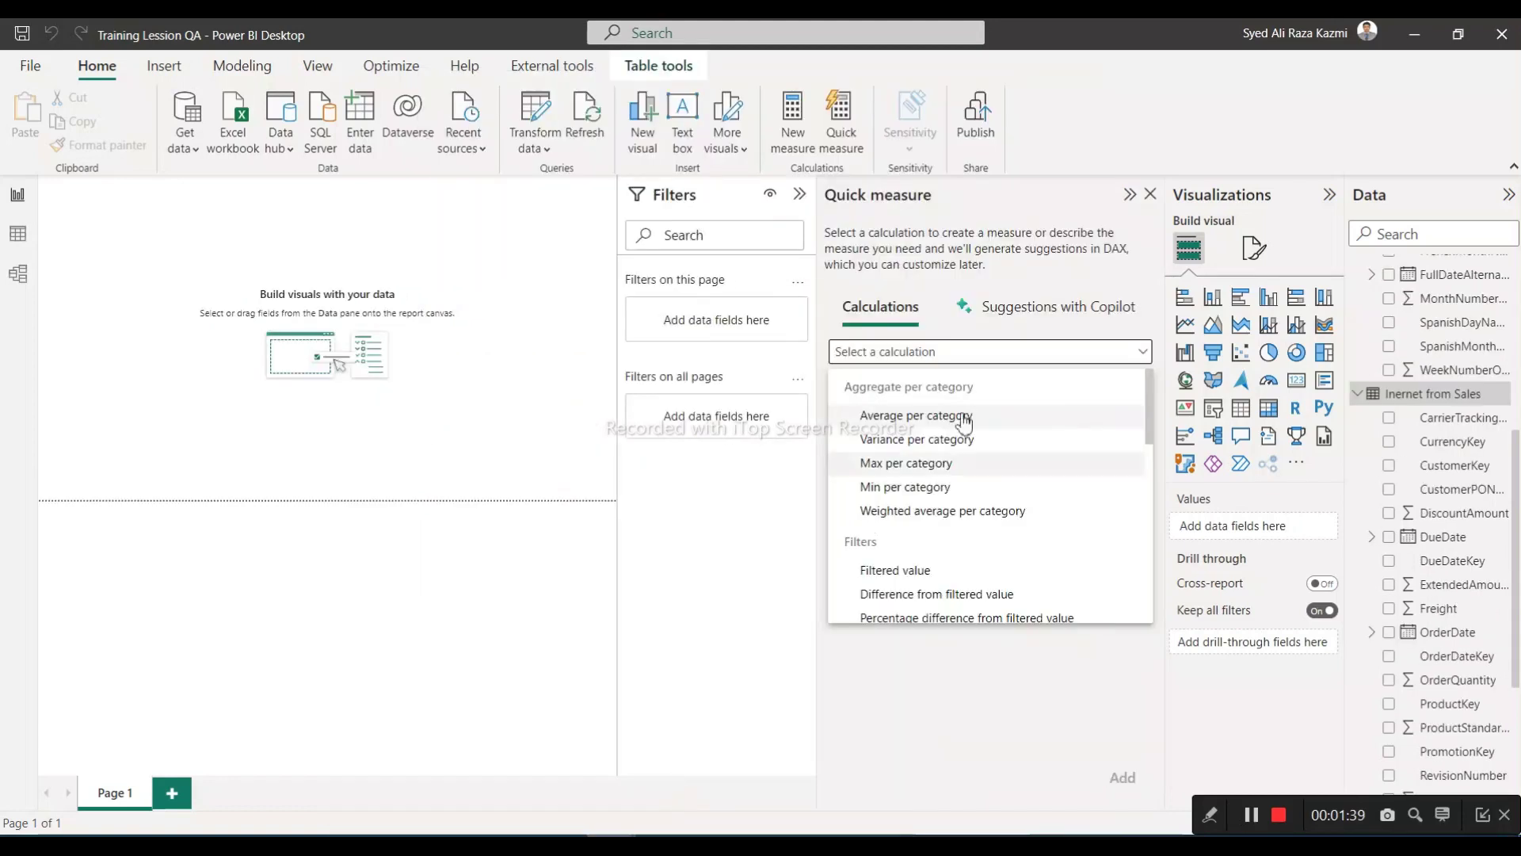
Ask Copilot for 'Total Salesamout for the order year of 2014', trimming the prompt's trailing words
click(1091, 312)
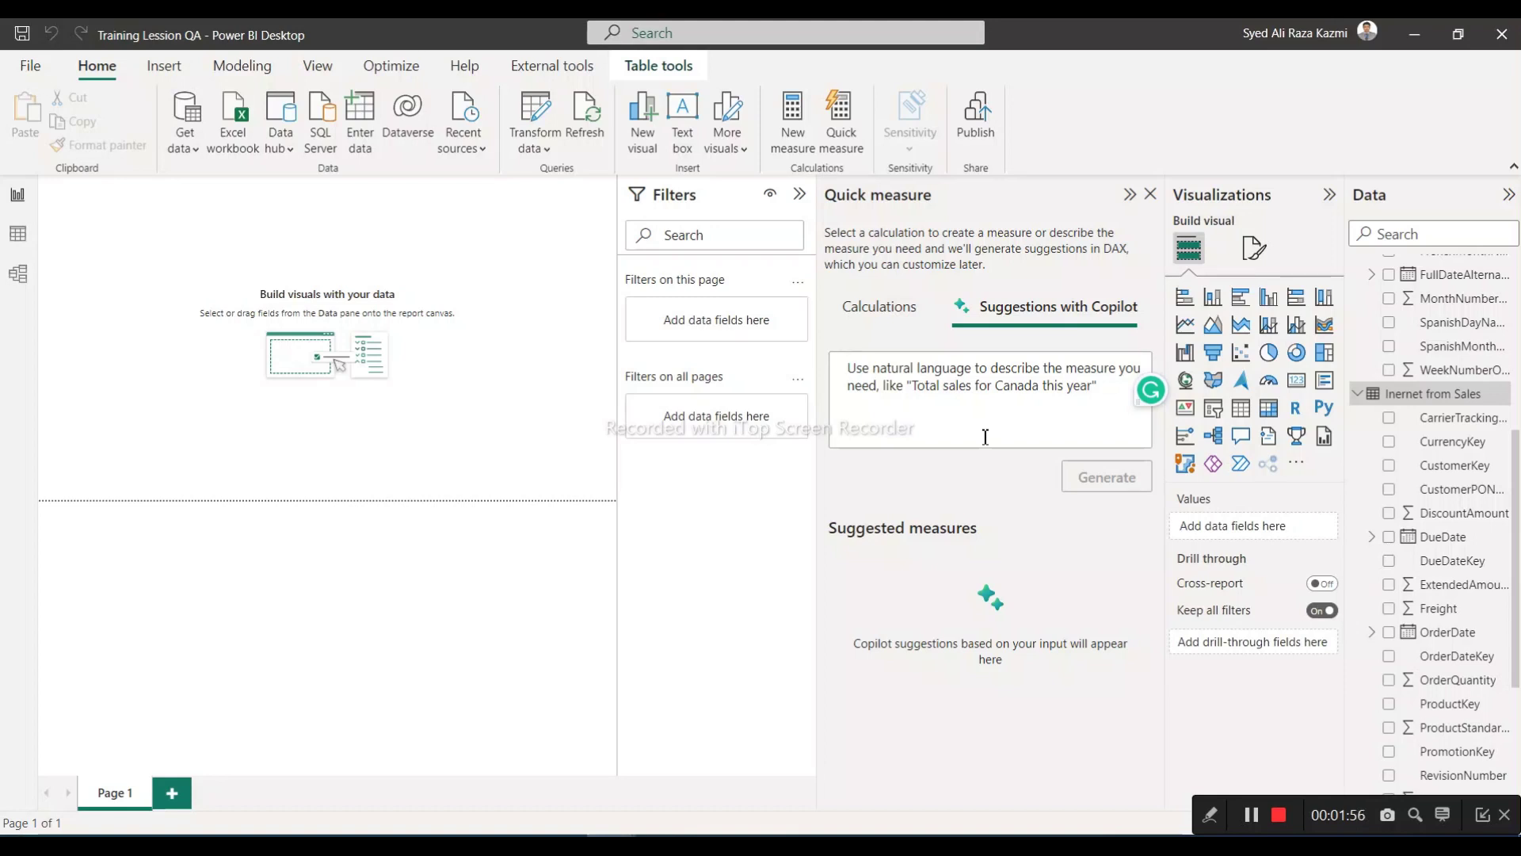
text(Total )
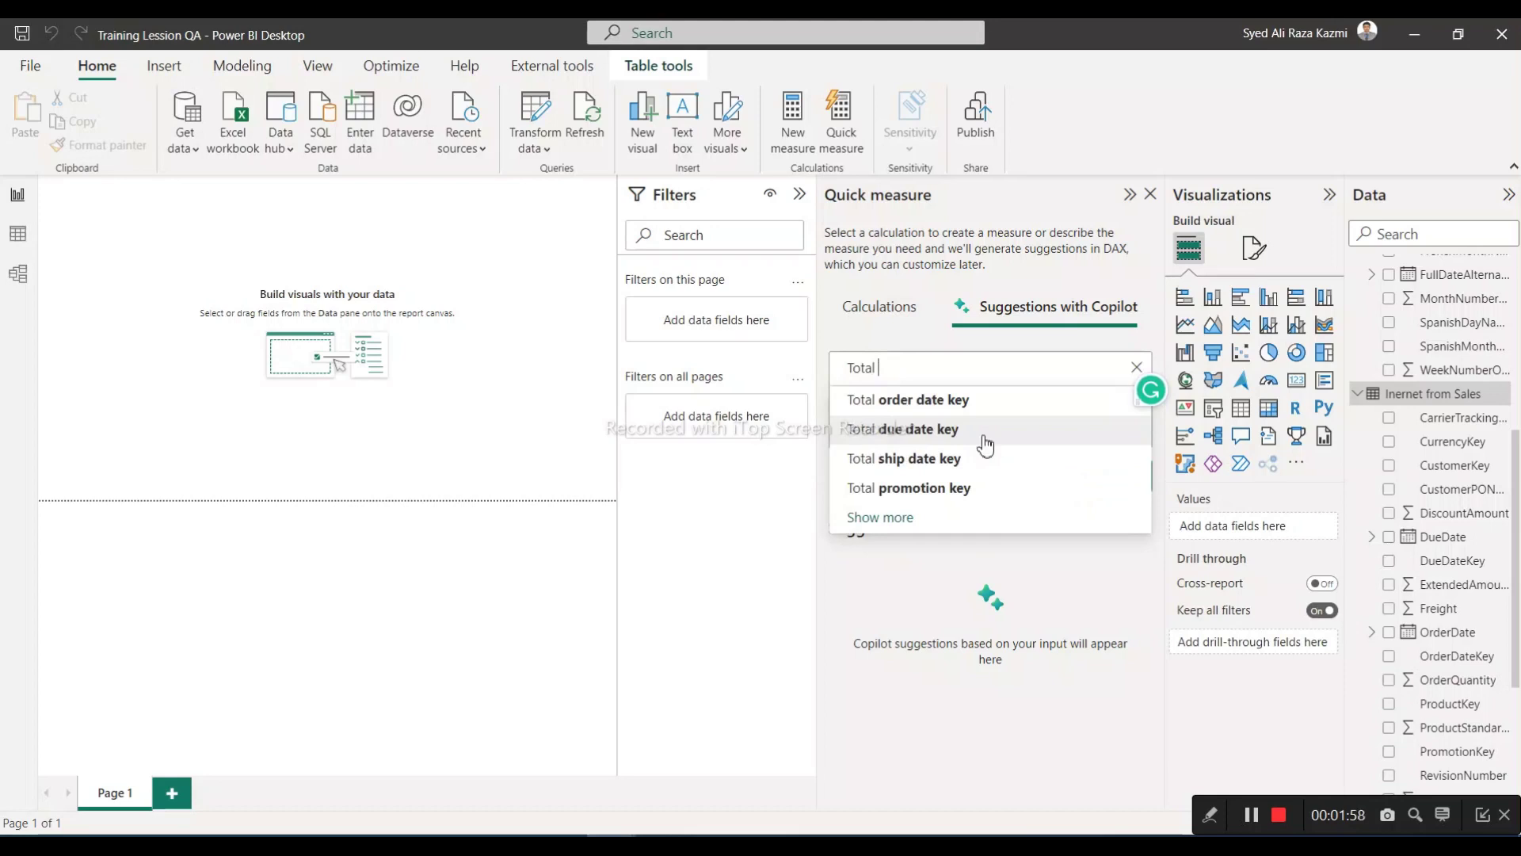
text(Salesamou)
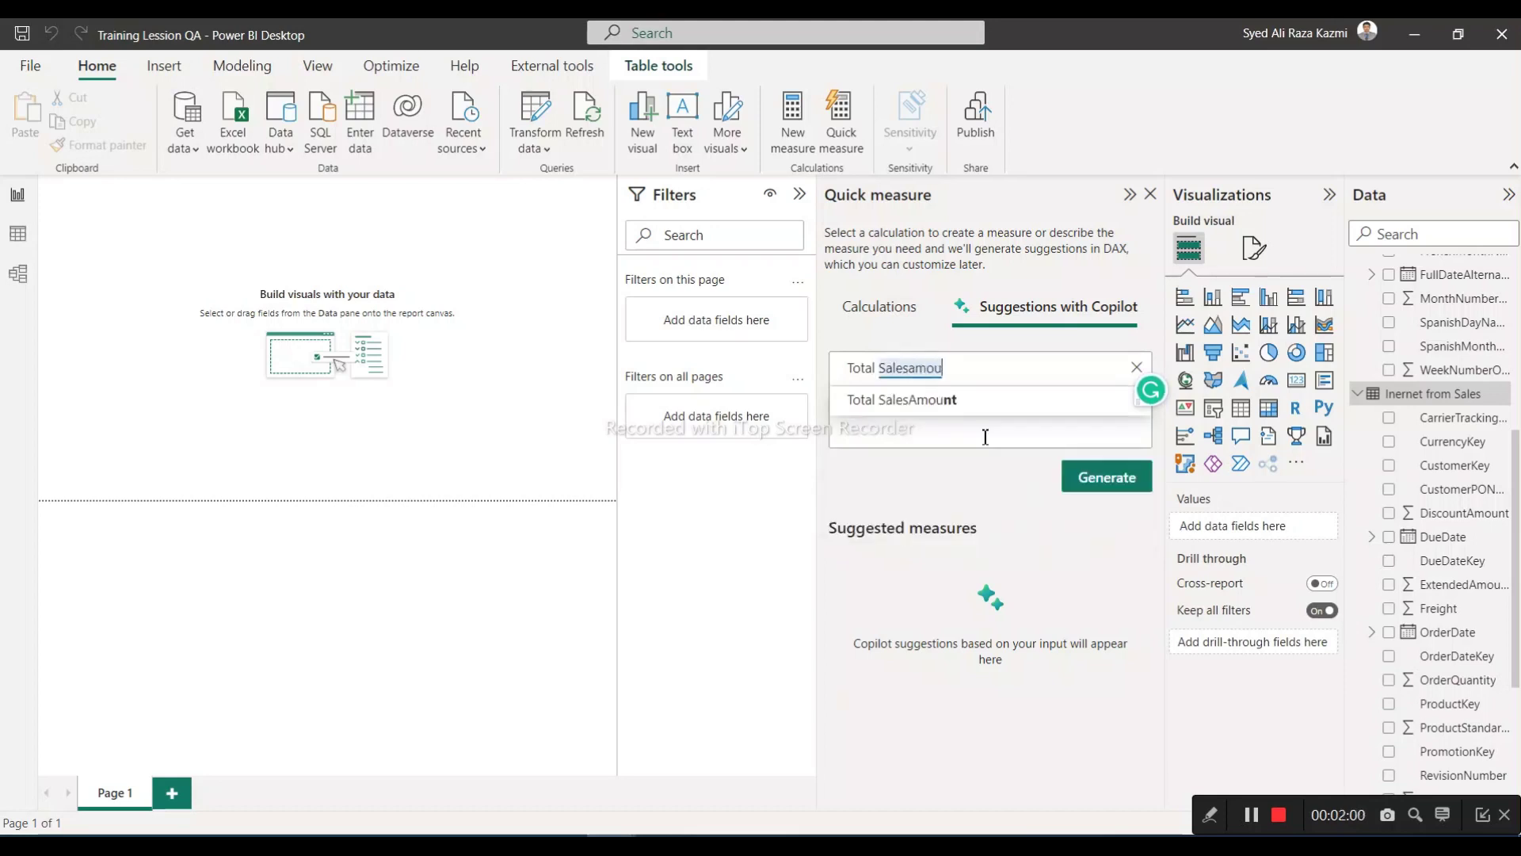
text(t for the)
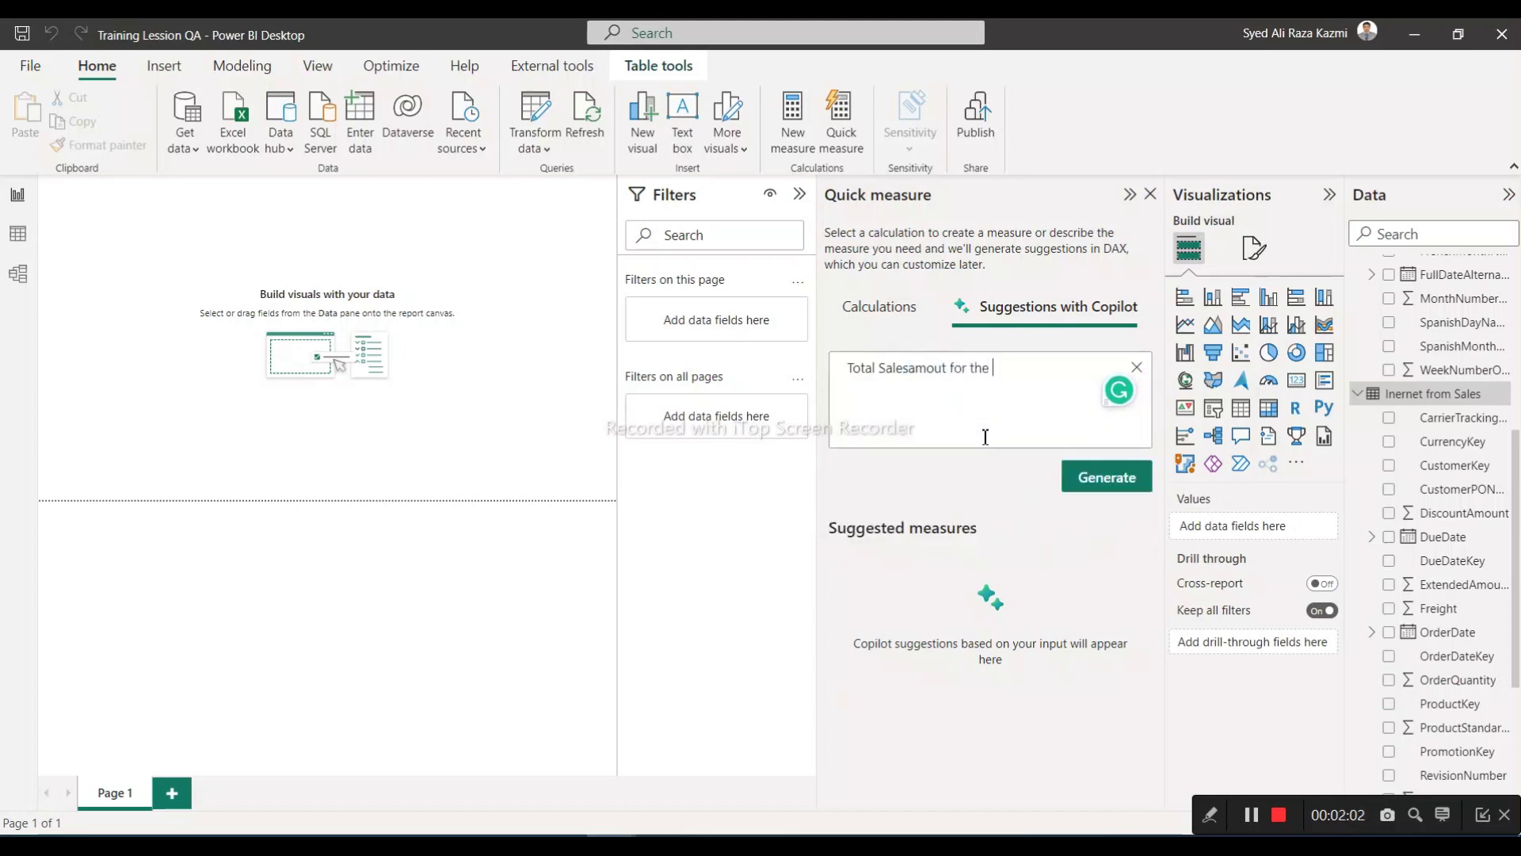
text( year)
key(BackSpace)
key(BackSpace)
key(BackSpace)
key(BackSpace)
text(order)
text( of)
key(BackSpace)
key(BackSpace)
text(year of 2)
text(014)
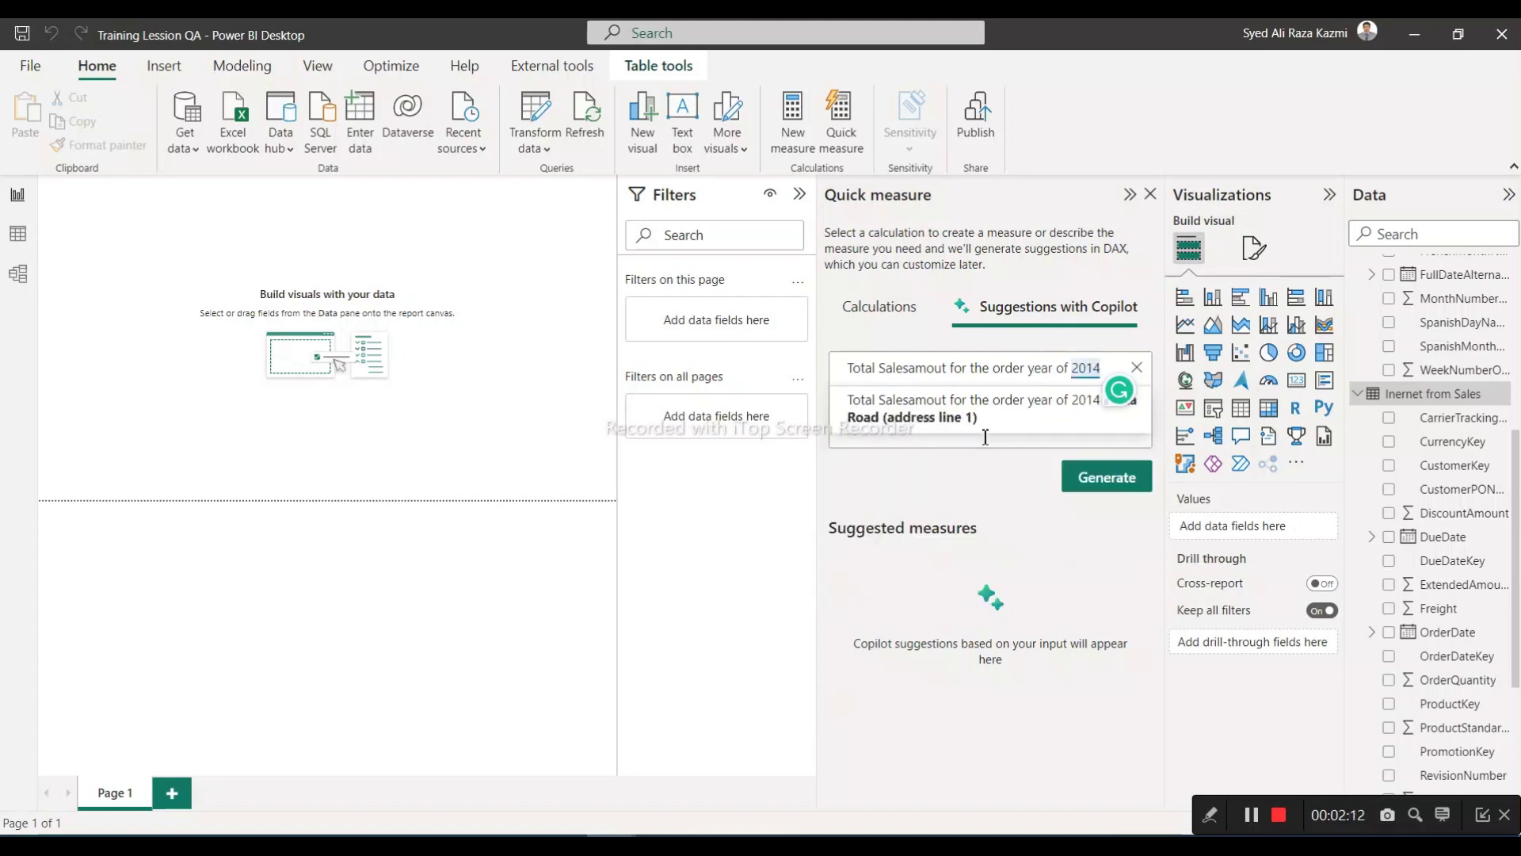
Generate suggestions, review the first one's DAX, and add it as Measure (735110)
click(1125, 483)
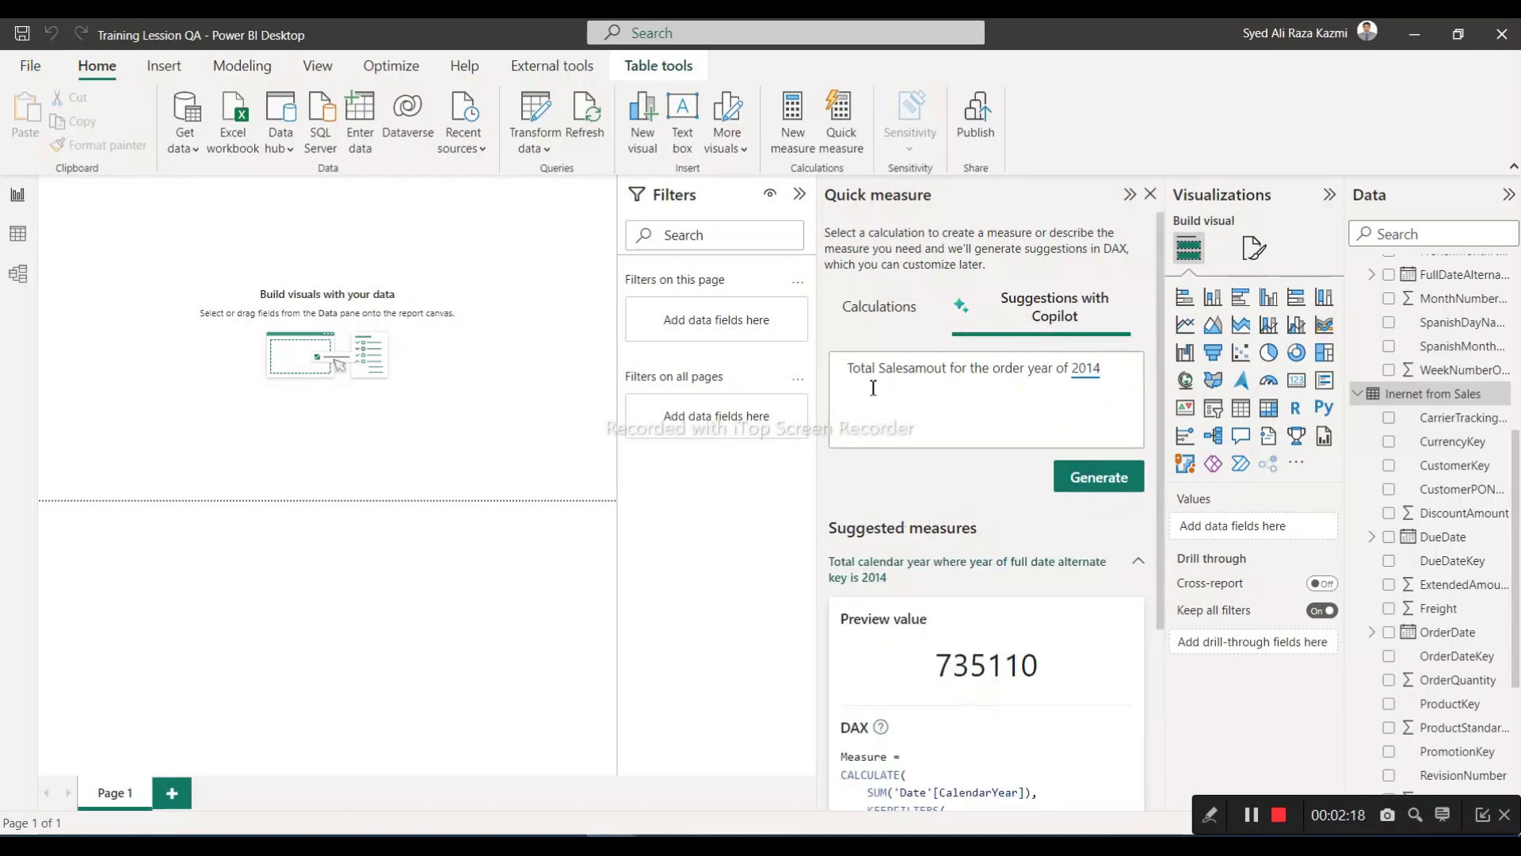
scroll(969, 602, down, 1)
scroll(968, 602, down, 2)
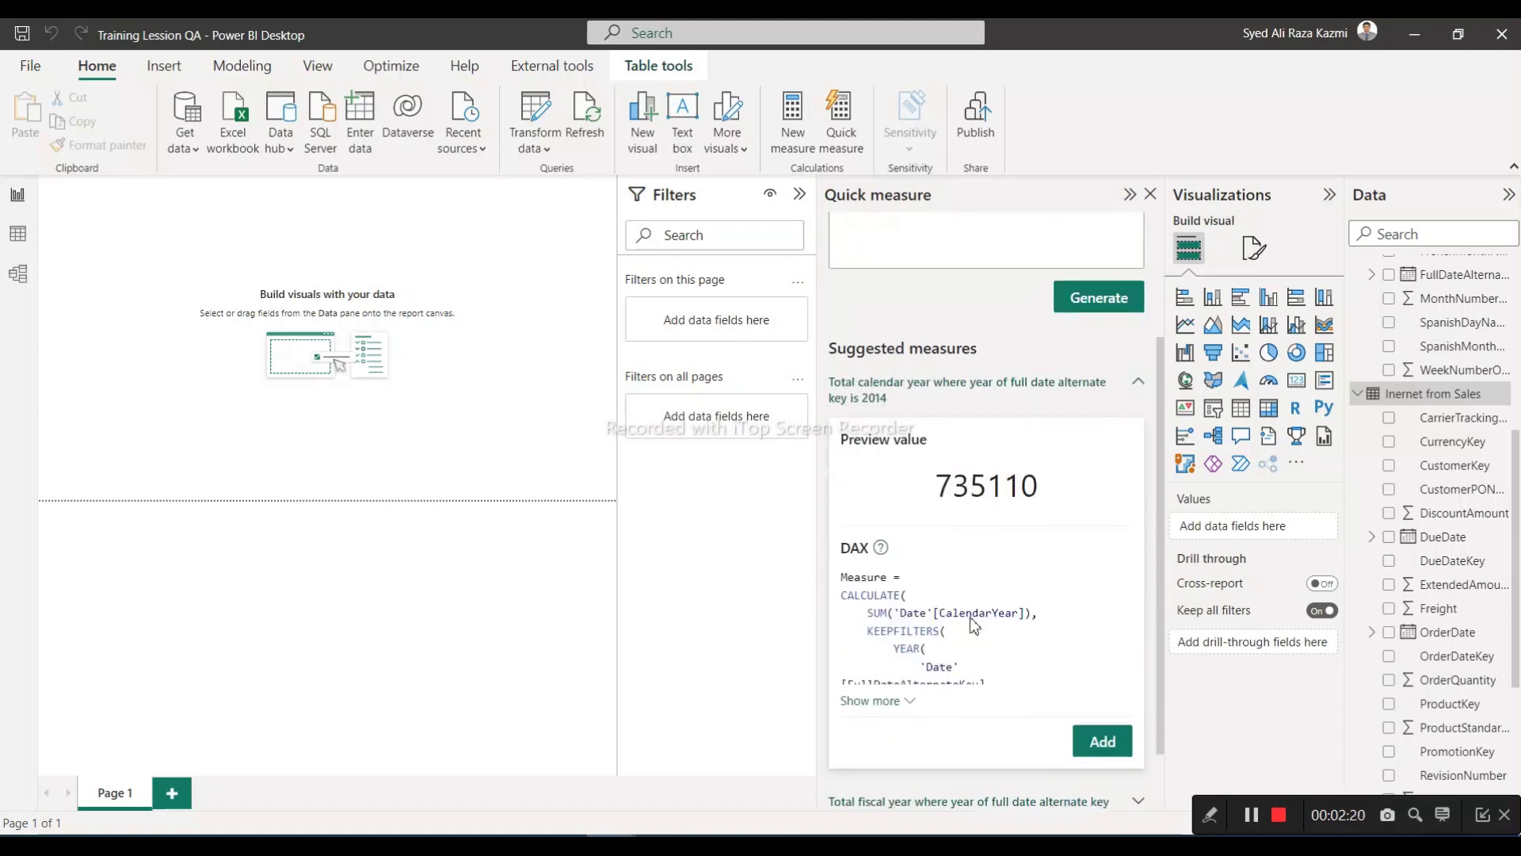
click(909, 702)
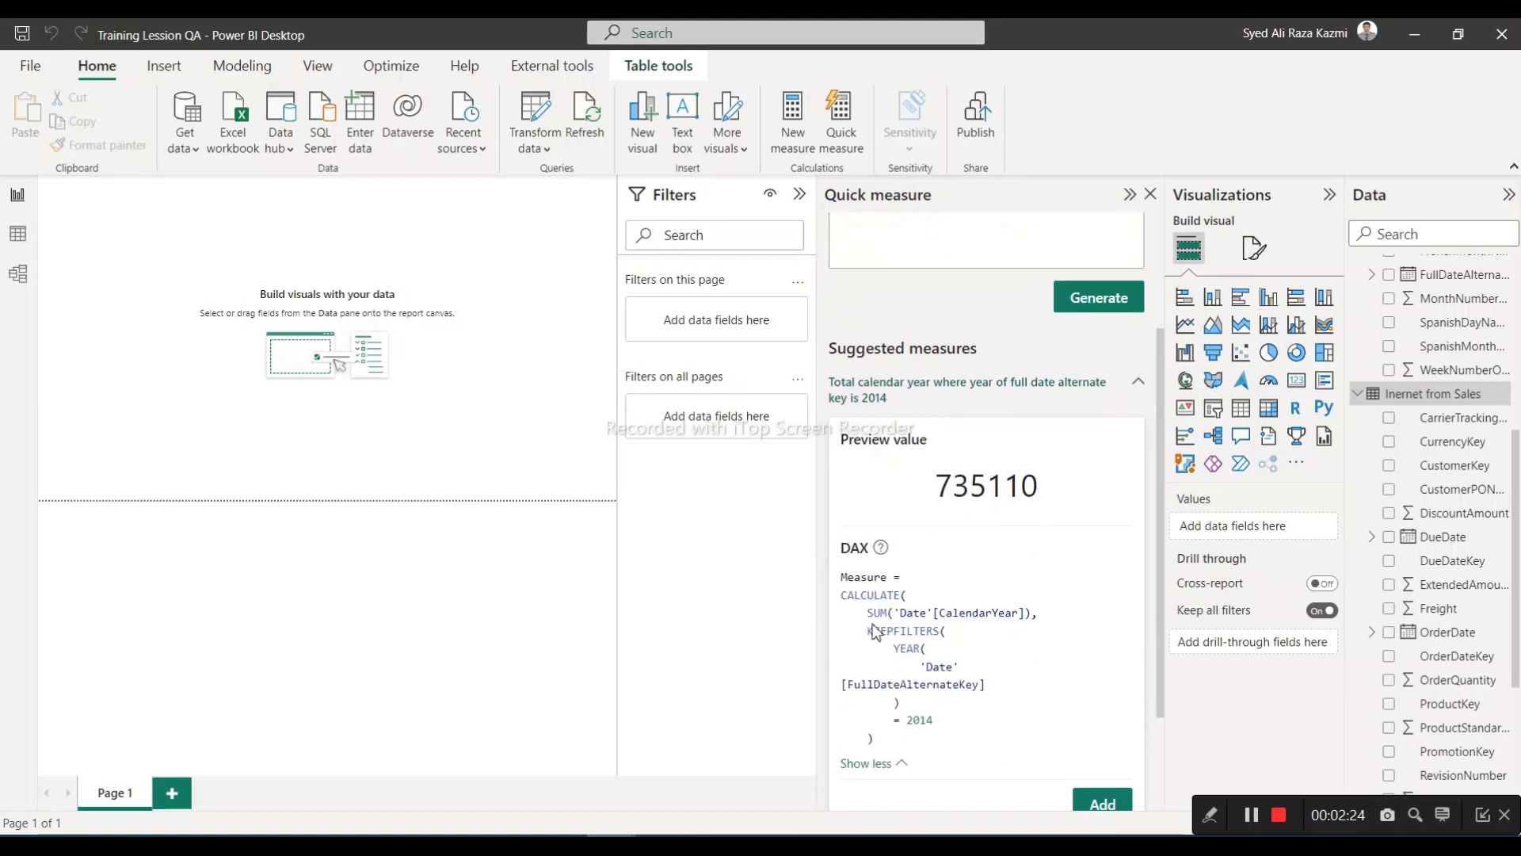
click(1104, 804)
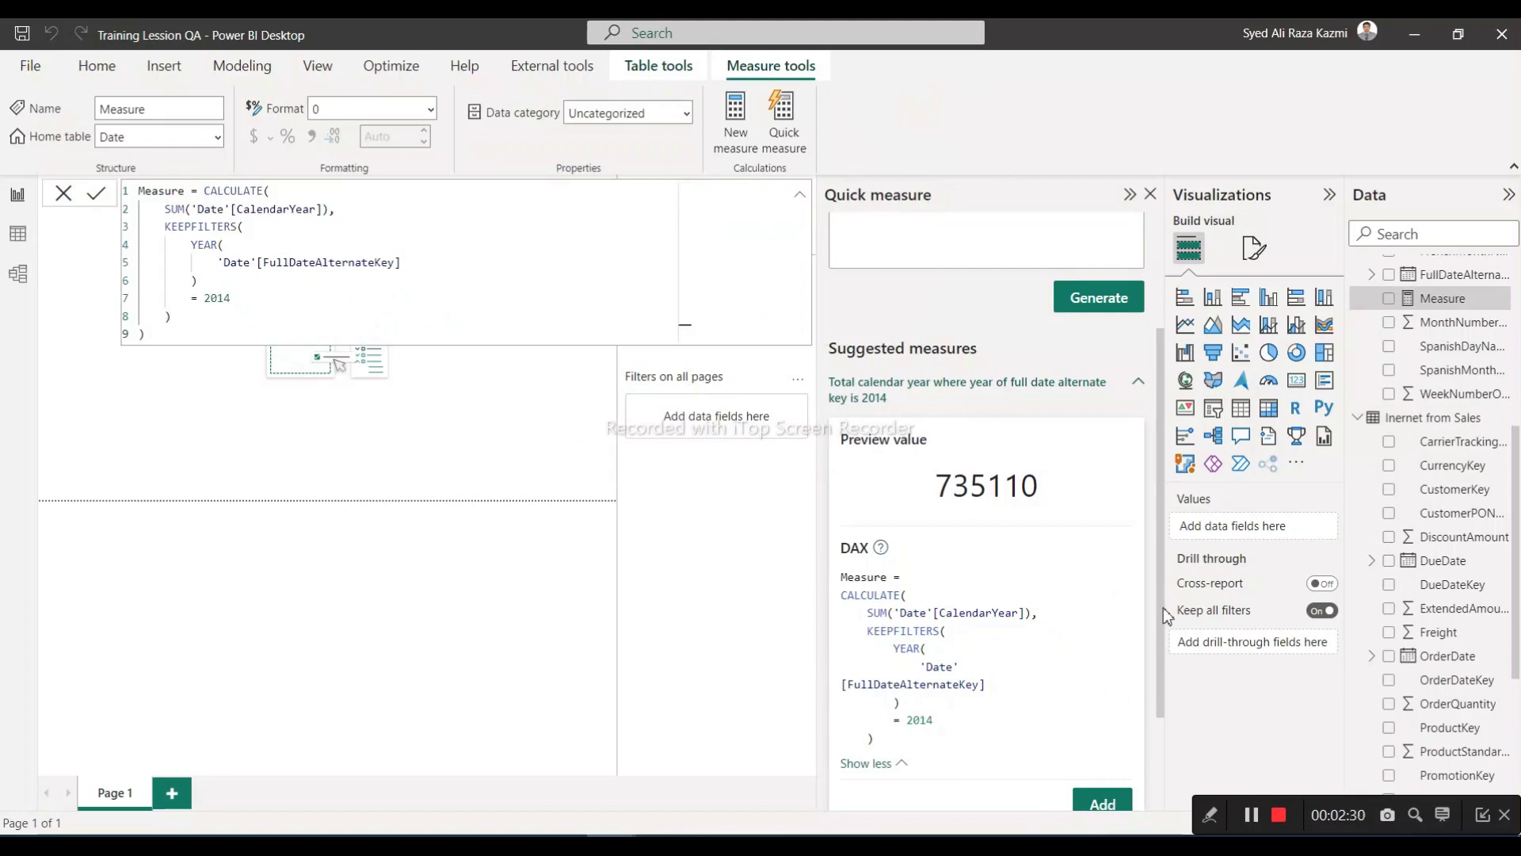
Add a card visual to the page showing Measure at 735K
mouse_move(1442, 298)
click(1149, 194)
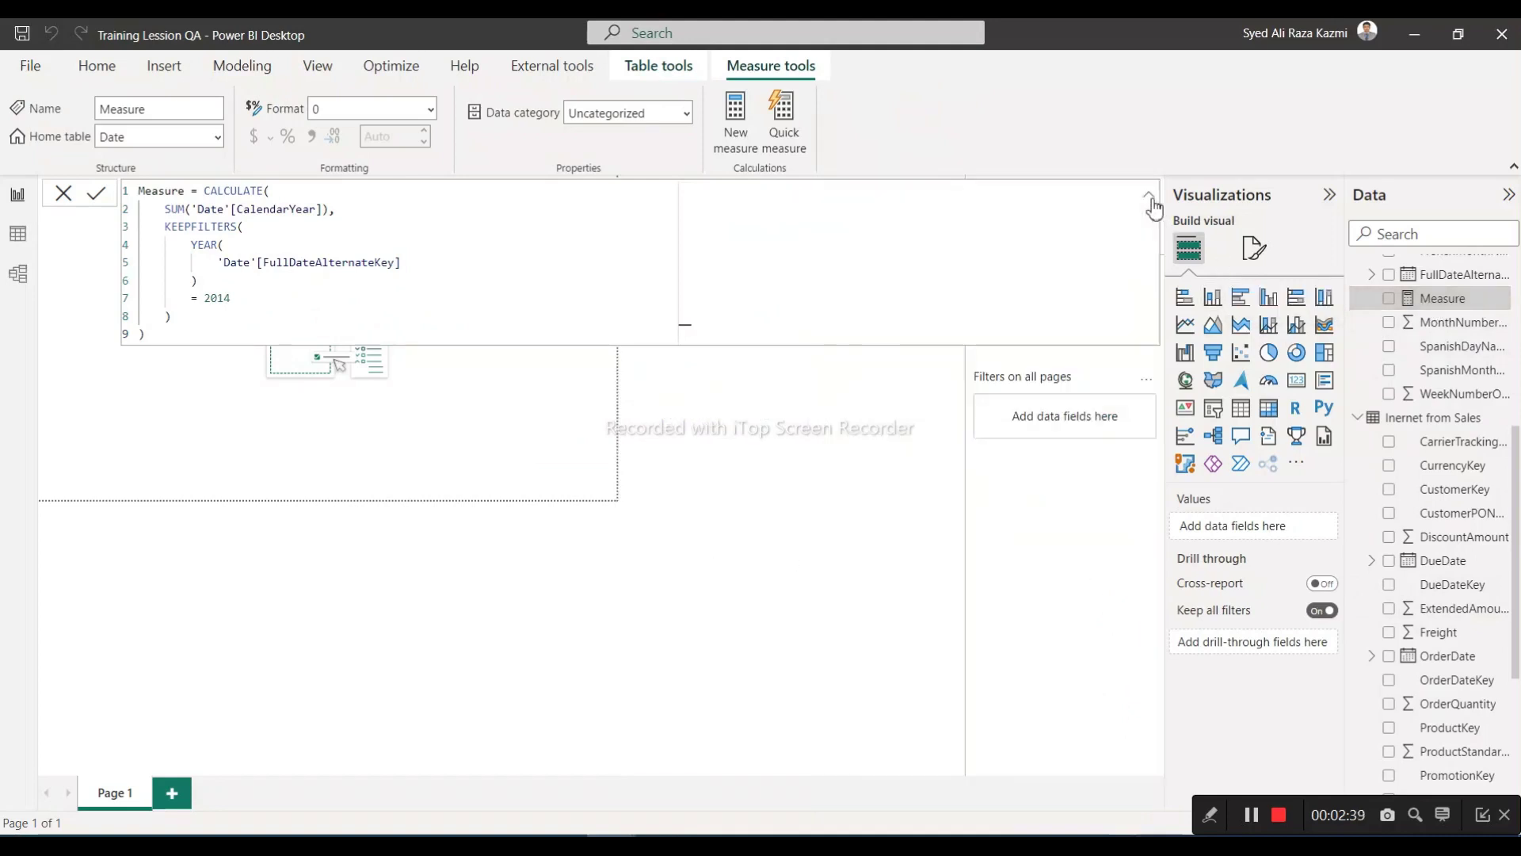
click(1299, 387)
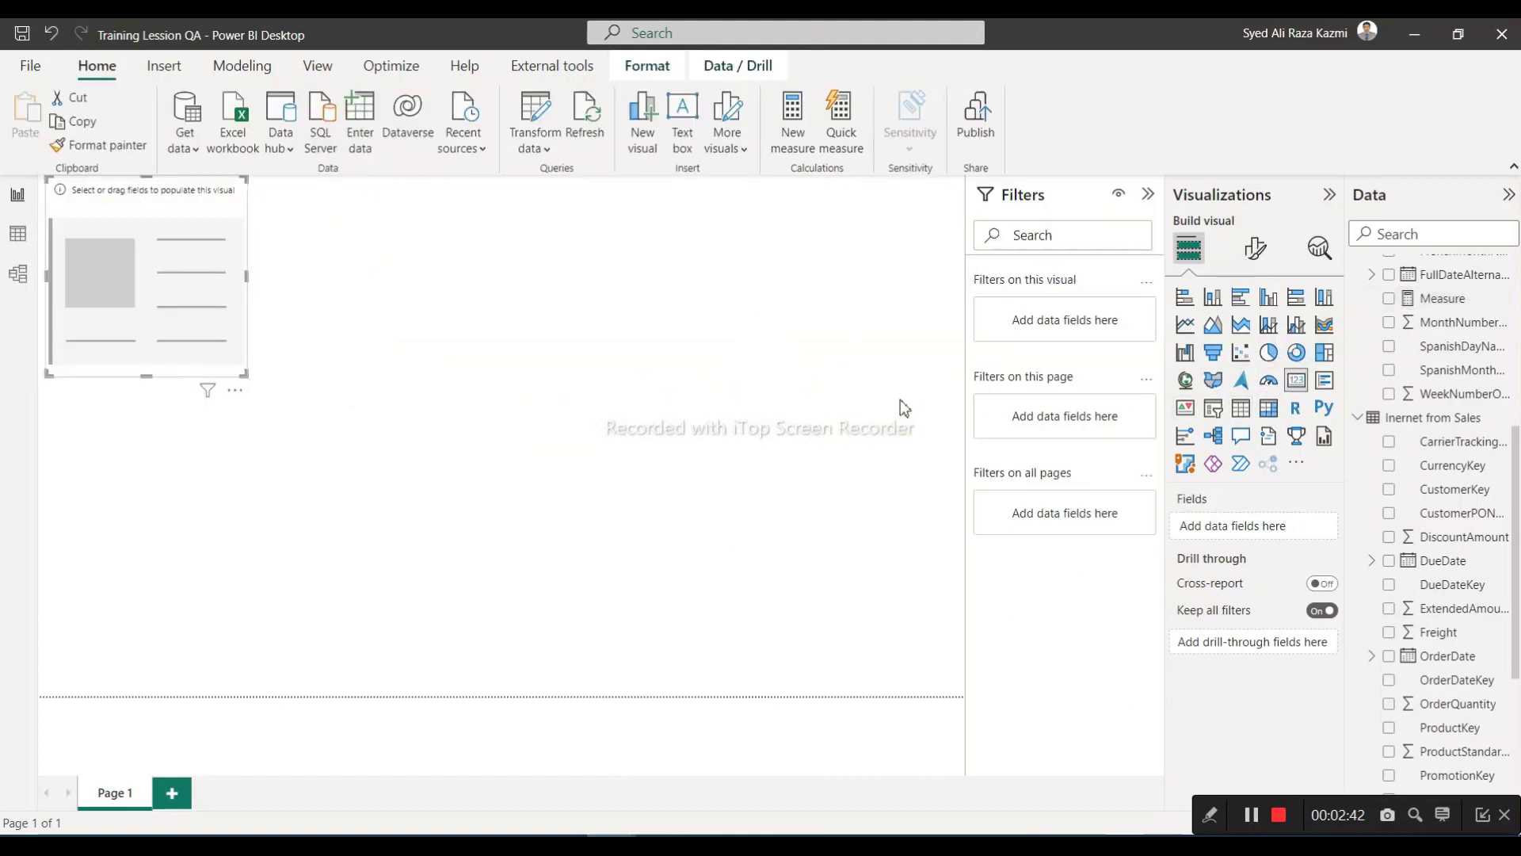
click(1390, 301)
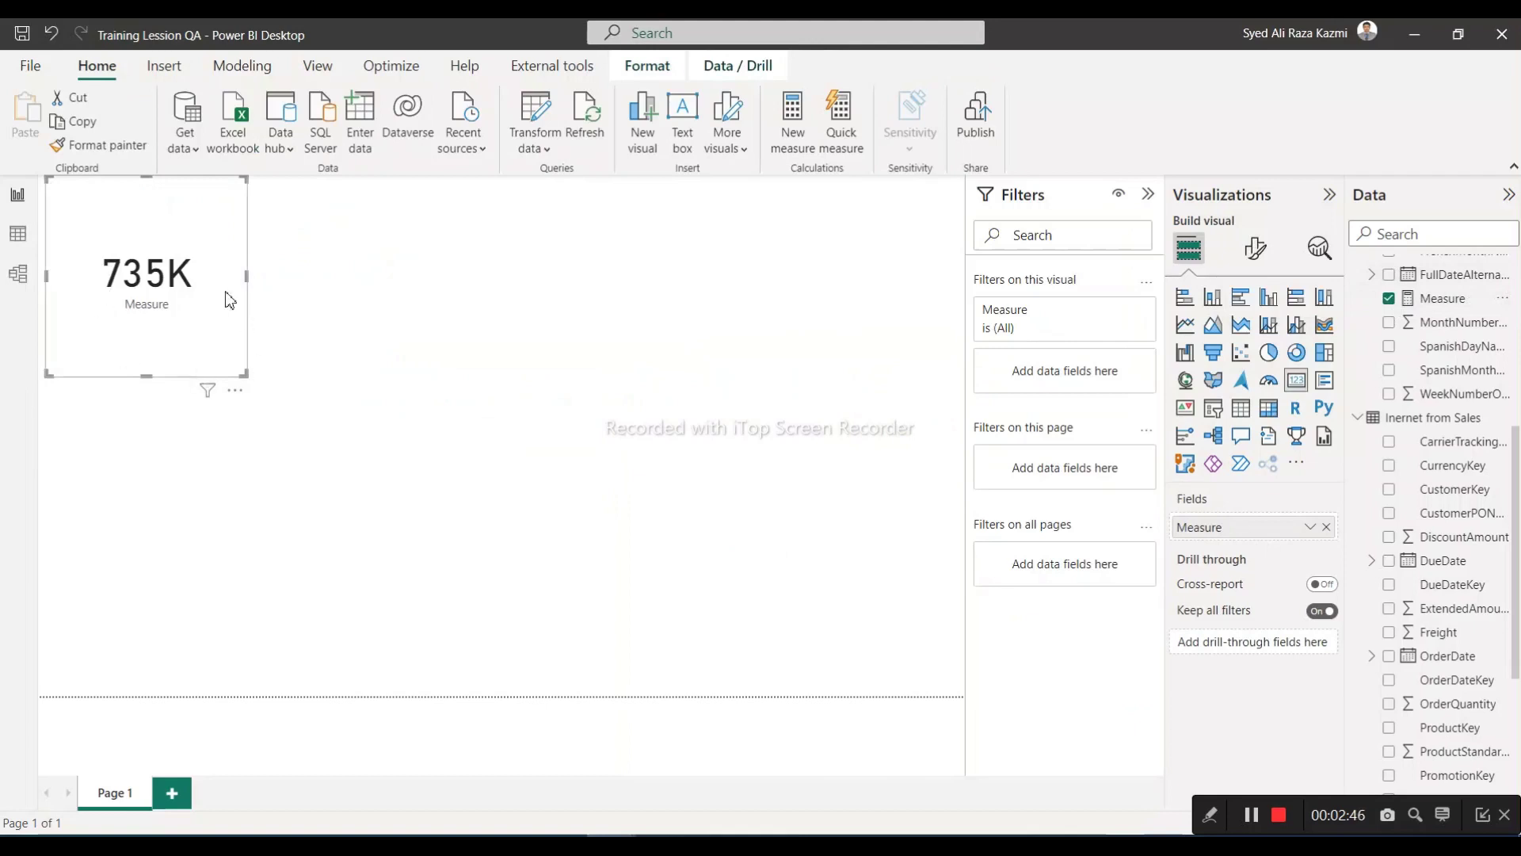